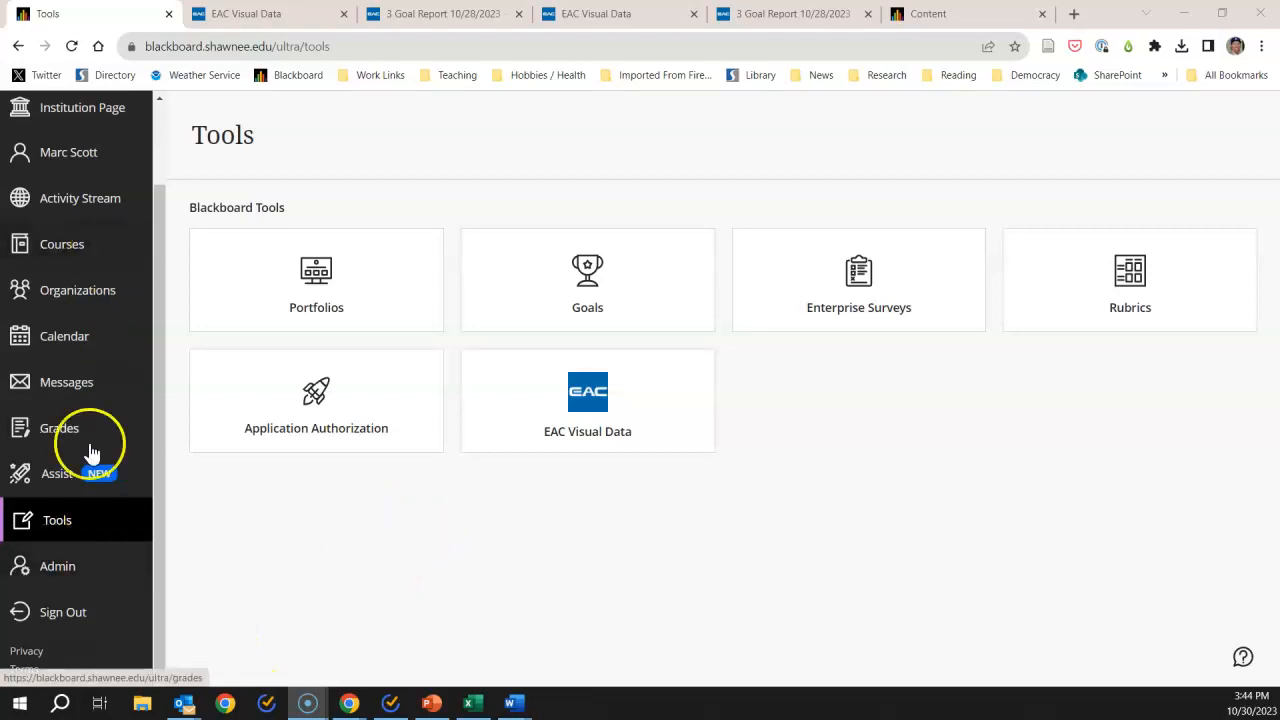
- Open the Blackboard Goals tool and browse the full list of program goal sets
{"action": "left_click", "coordinate": [65, 535]}
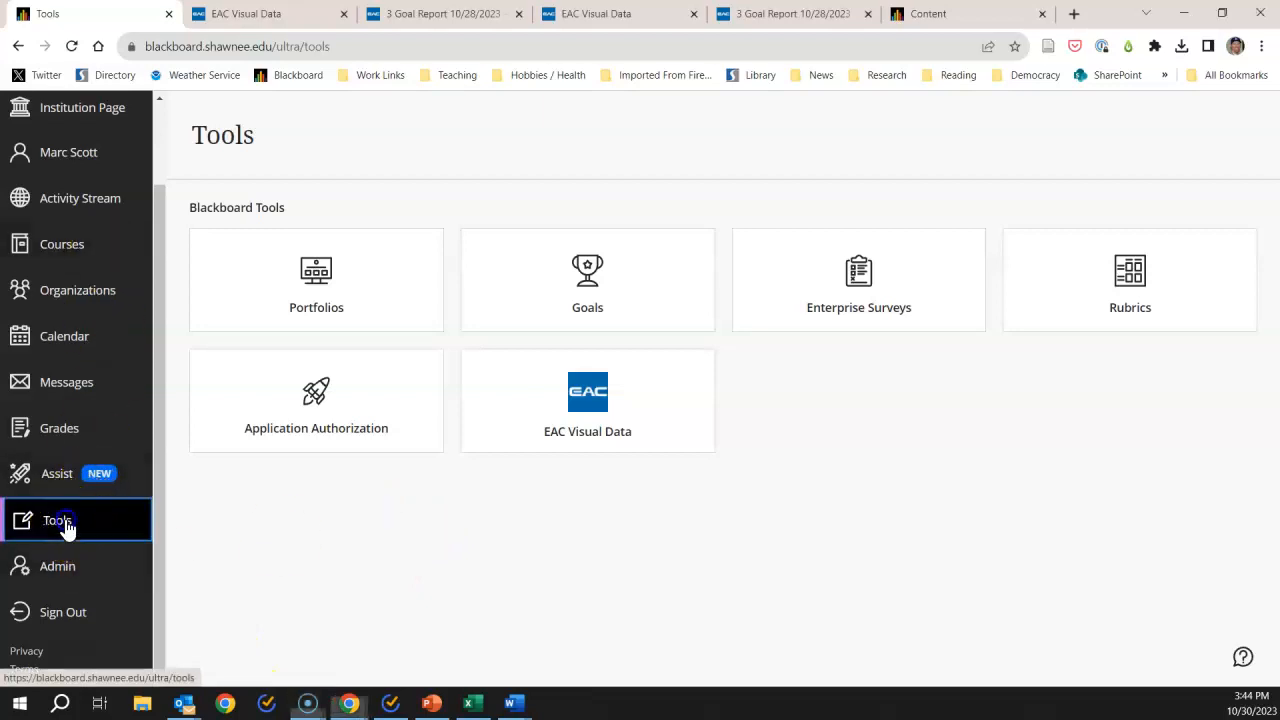
{"action": "left_click", "coordinate": [613, 281]}
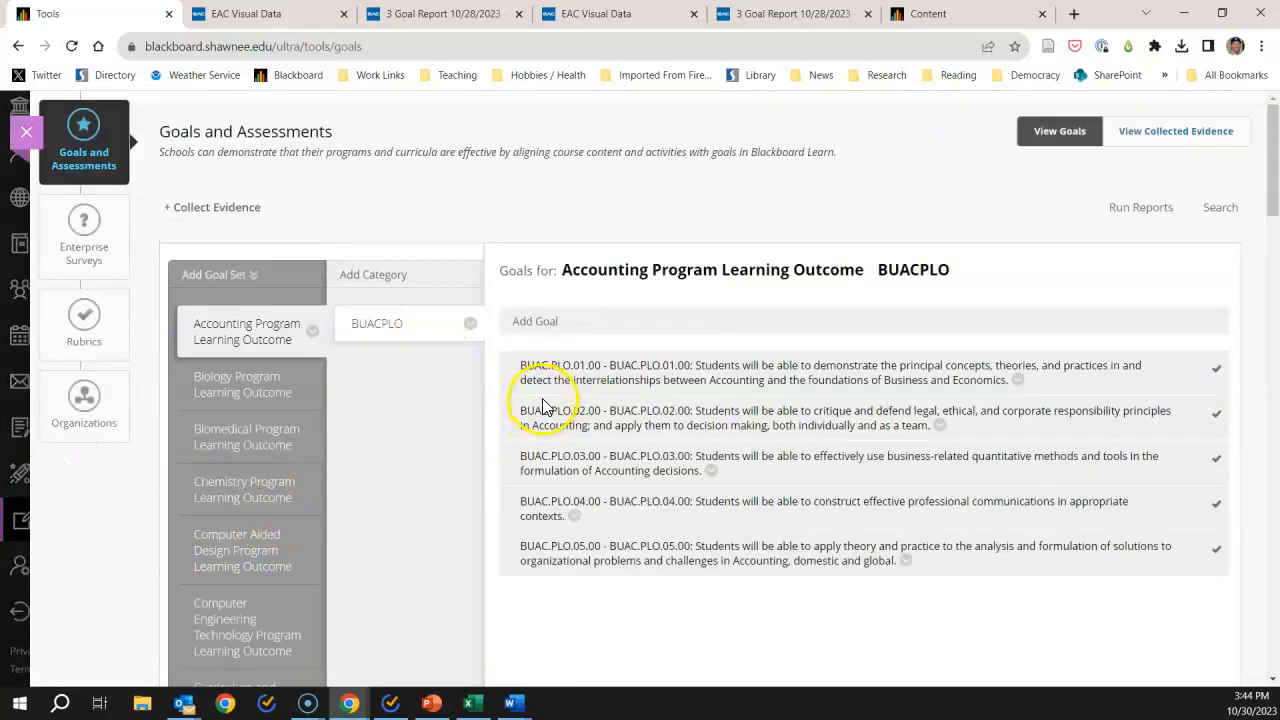
{"action": "scroll", "coordinate": [321, 409], "scroll_direction": "down", "scroll_amount": 6}
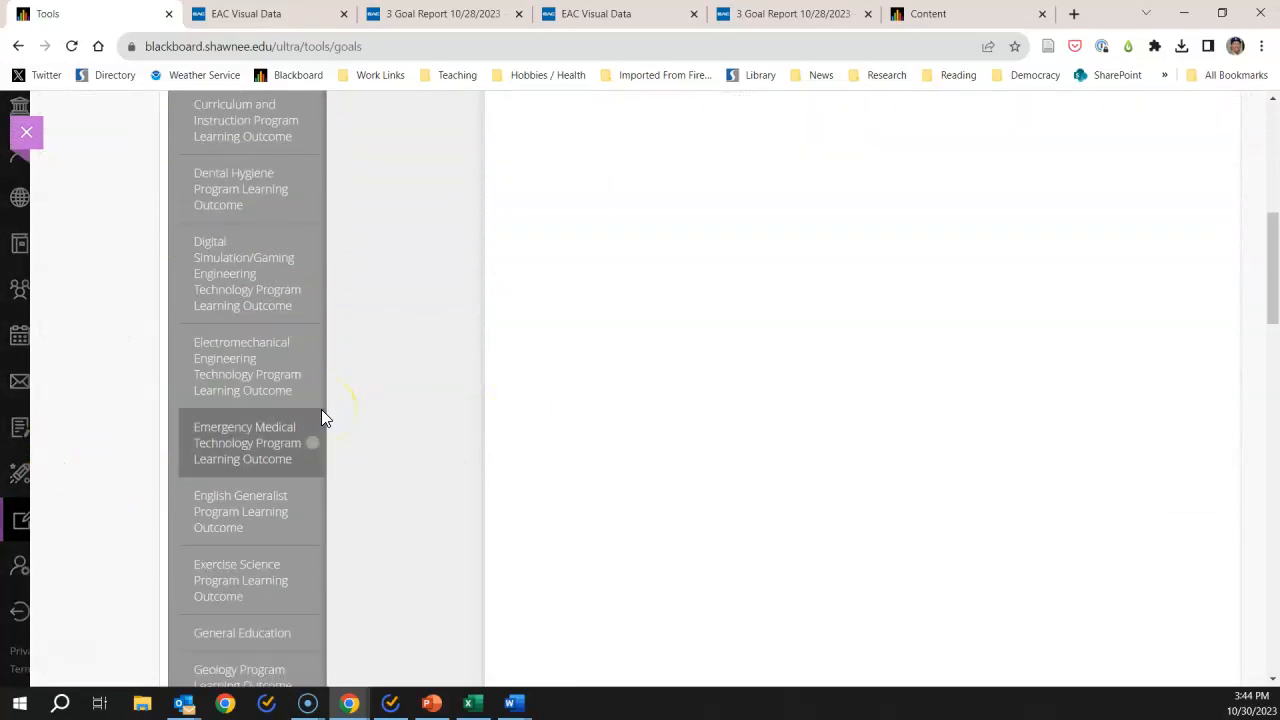
{"action": "scroll", "coordinate": [321, 409], "scroll_direction": "down", "scroll_amount": 13}
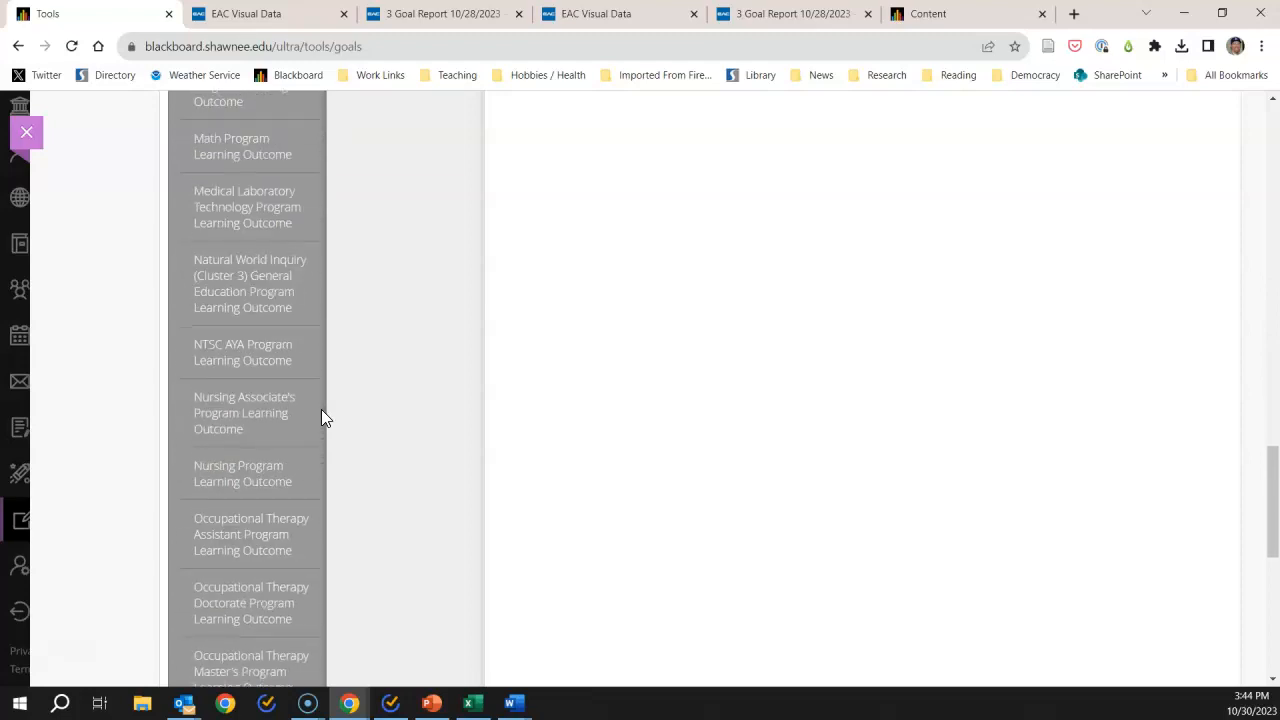
{"action": "scroll", "coordinate": [321, 418], "scroll_direction": "down", "scroll_amount": 7}
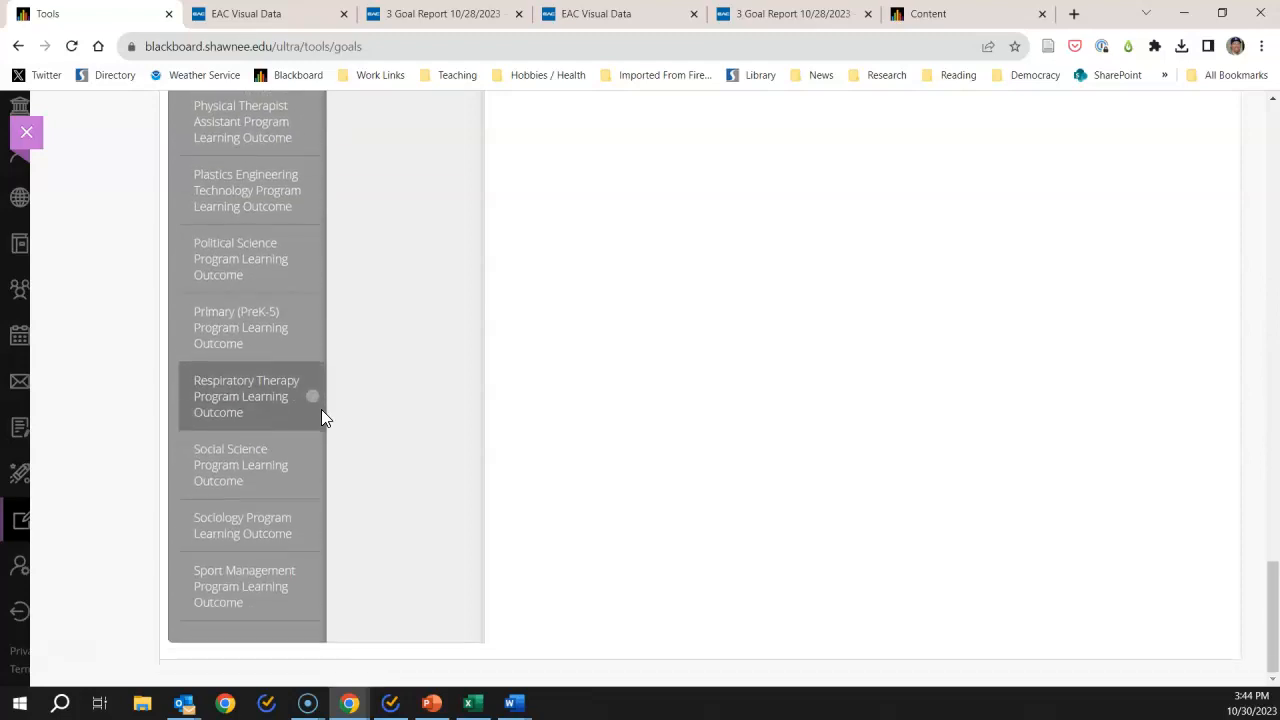
{"action": "scroll", "coordinate": [321, 418], "scroll_direction": "up", "scroll_amount": 4}
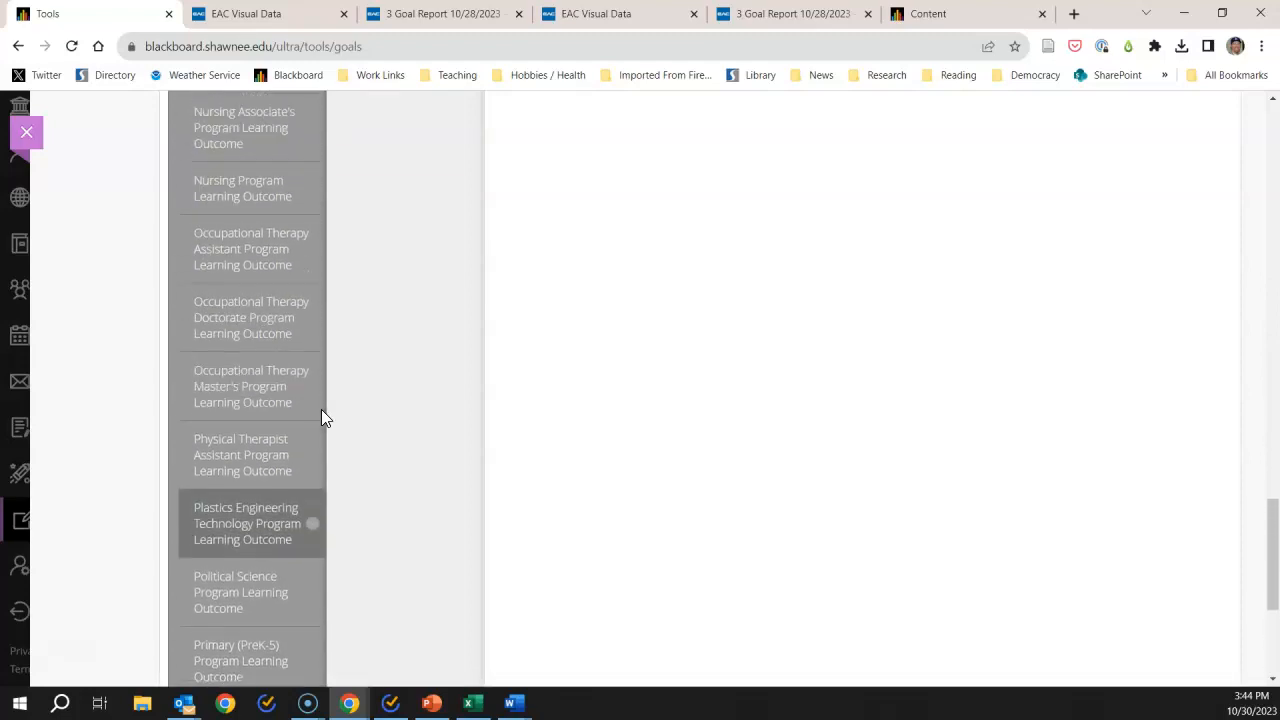
{"action": "left_click", "coordinate": [383, 436]}
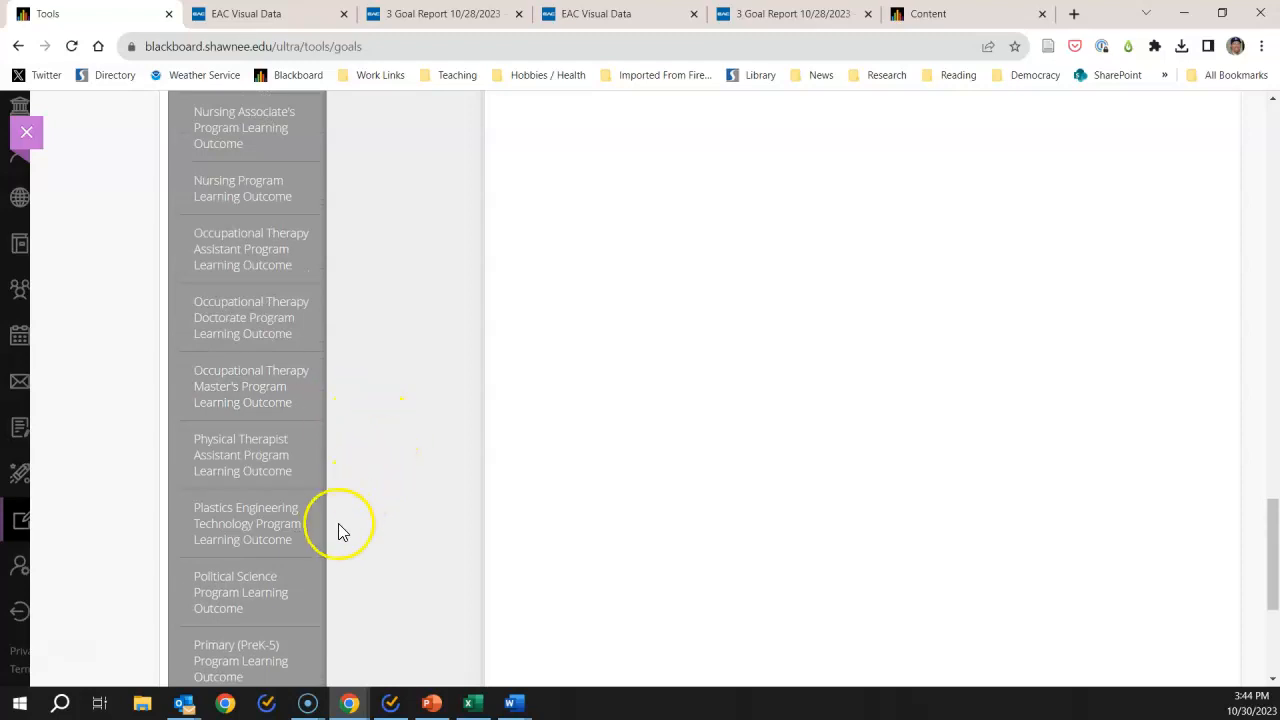
{"action": "scroll", "coordinate": [276, 530], "scroll_direction": "up", "scroll_amount": 2}
{"action": "scroll", "coordinate": [277, 531], "scroll_direction": "up", "scroll_amount": 4}
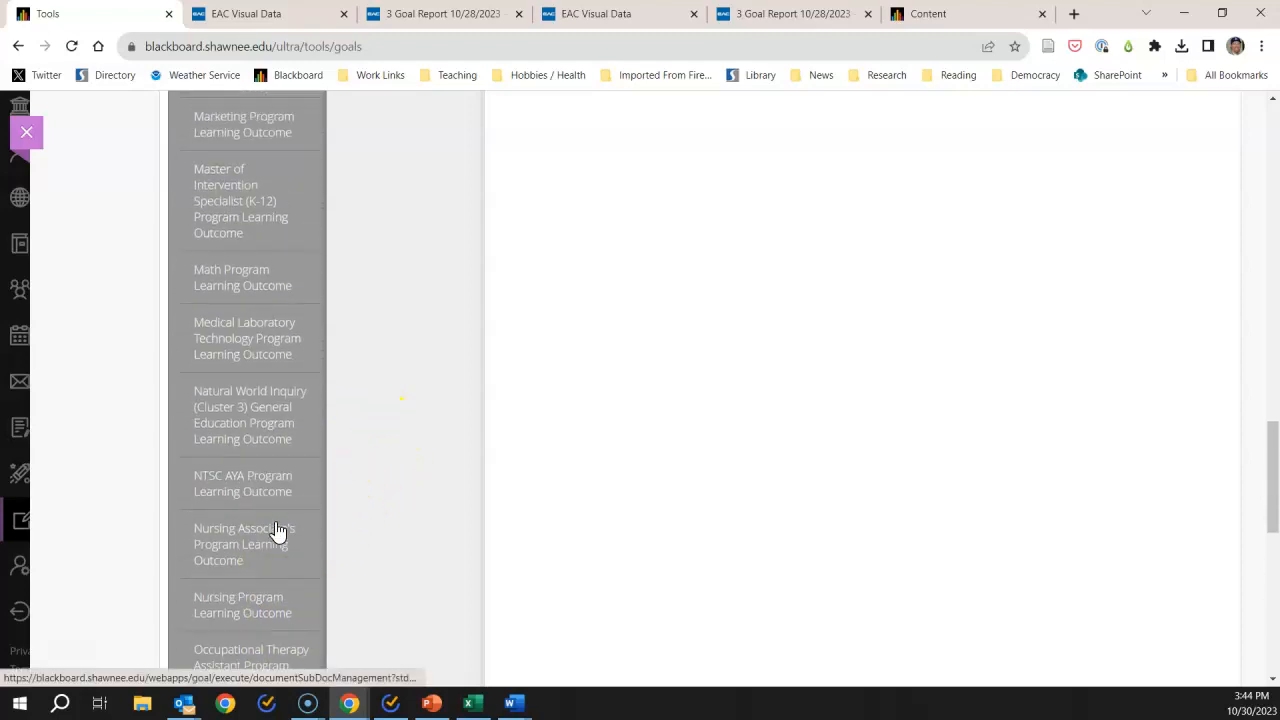
{"action": "scroll", "coordinate": [276, 525], "scroll_direction": "up", "scroll_amount": 10}
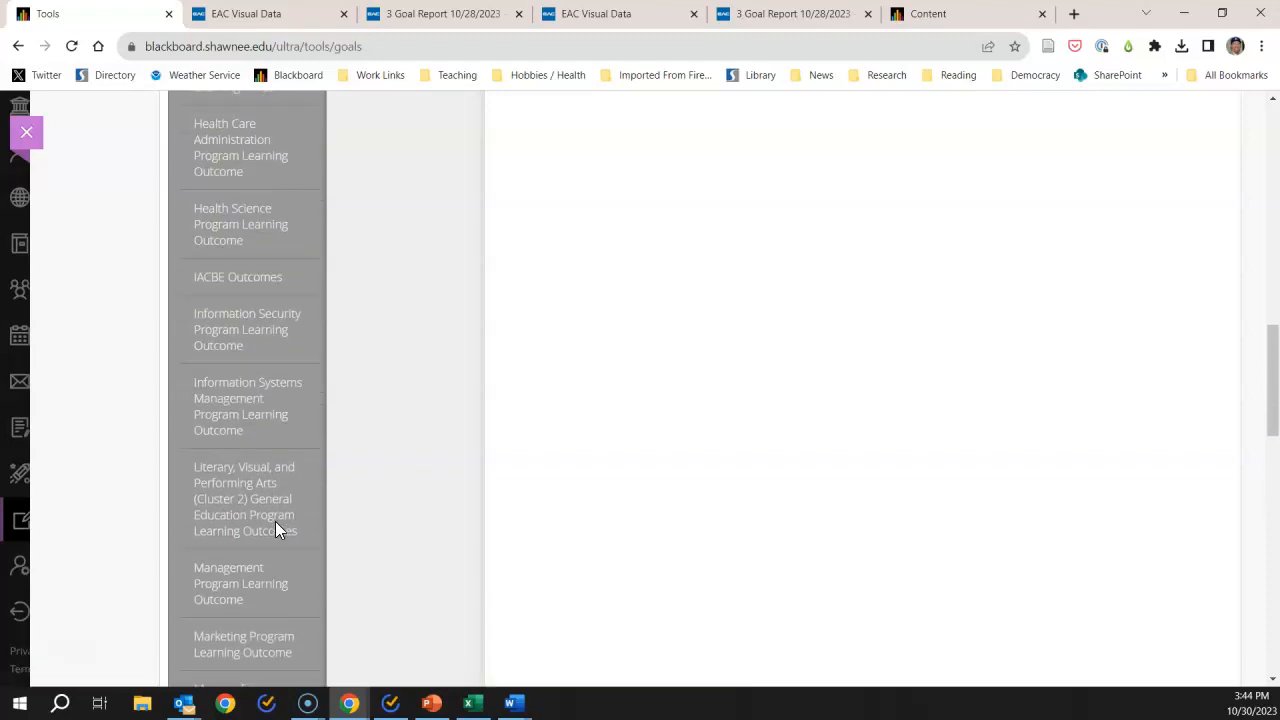
{"action": "scroll", "coordinate": [284, 508], "scroll_direction": "up", "scroll_amount": 5}
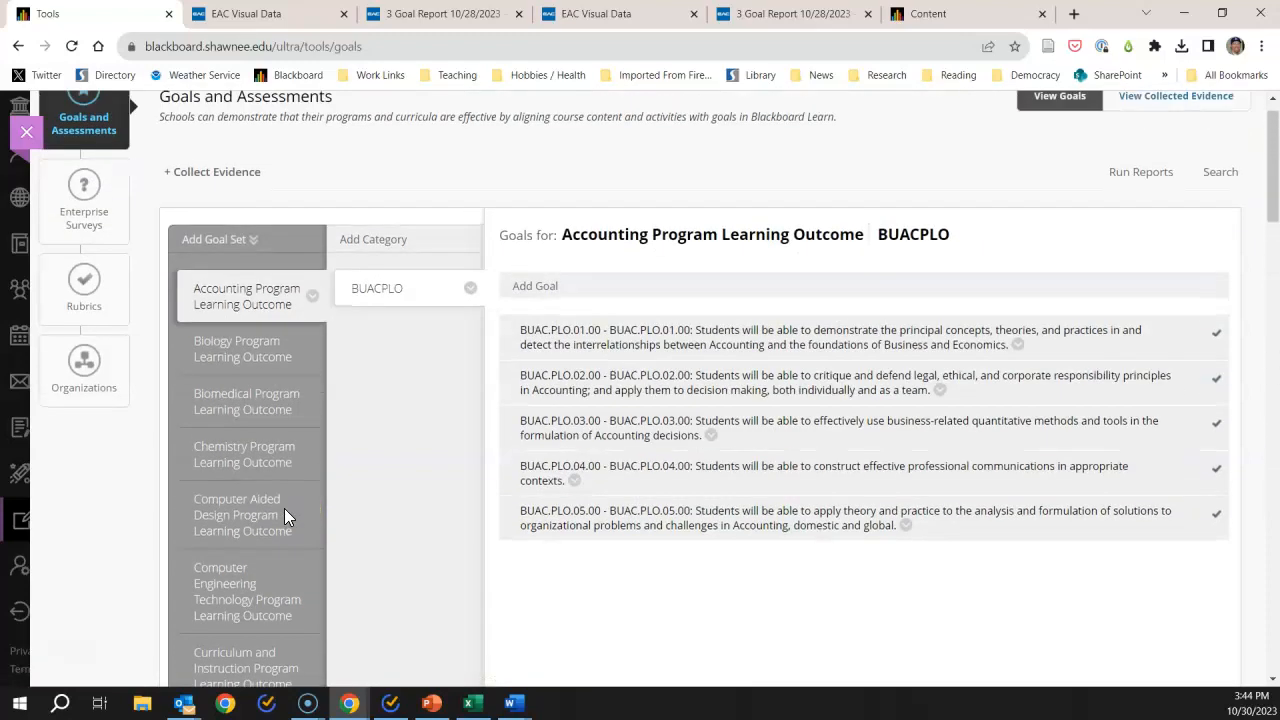
- Display the General Education goal set and review its GEPLO learning outcomes
{"action": "left_click", "coordinate": [285, 514]}
{"action": "scroll", "coordinate": [283, 518], "scroll_direction": "down", "scroll_amount": 2}
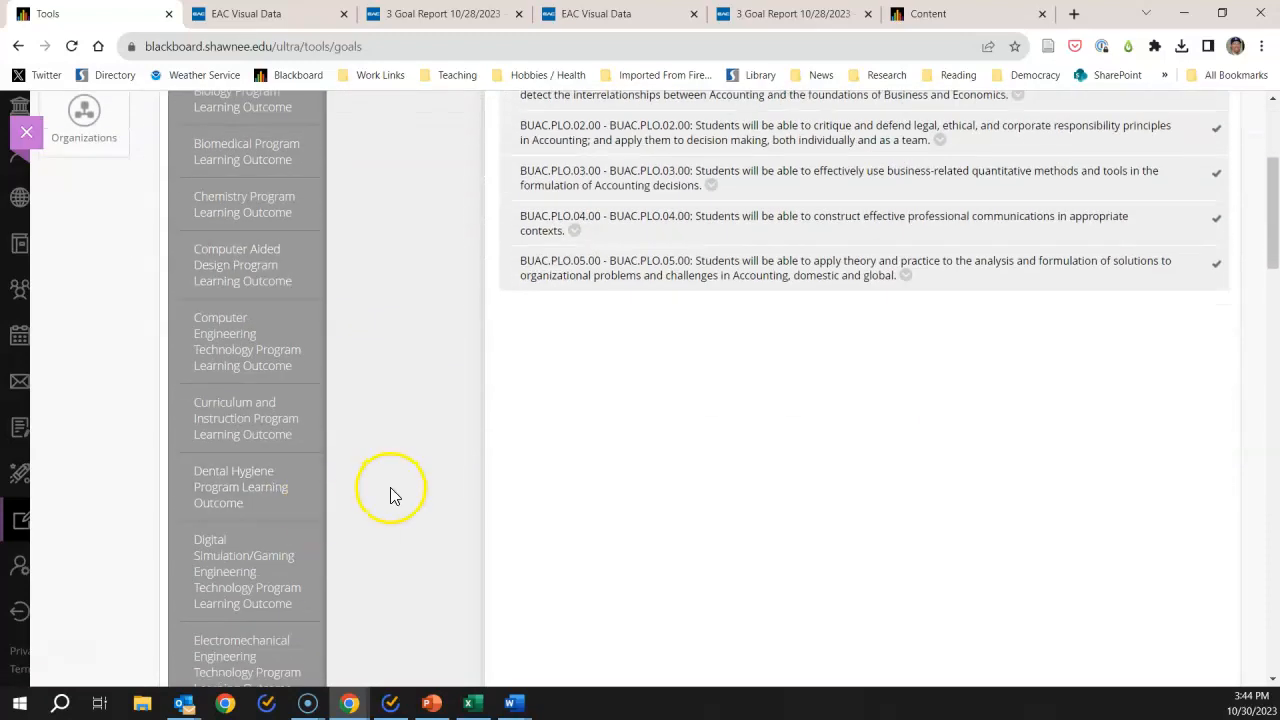
{"action": "left_click", "coordinate": [321, 442]}
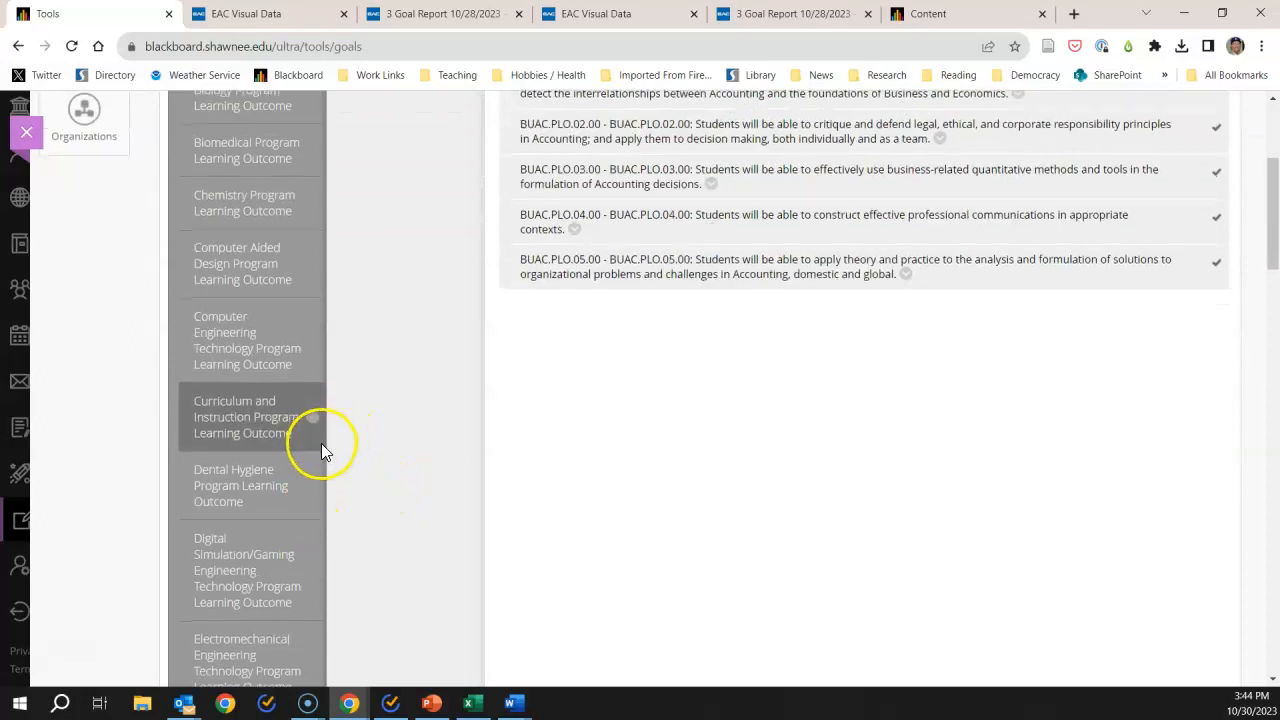
{"action": "scroll", "coordinate": [326, 446], "scroll_direction": "down", "scroll_amount": 3}
{"action": "scroll", "coordinate": [346, 443], "scroll_direction": "down", "scroll_amount": 2}
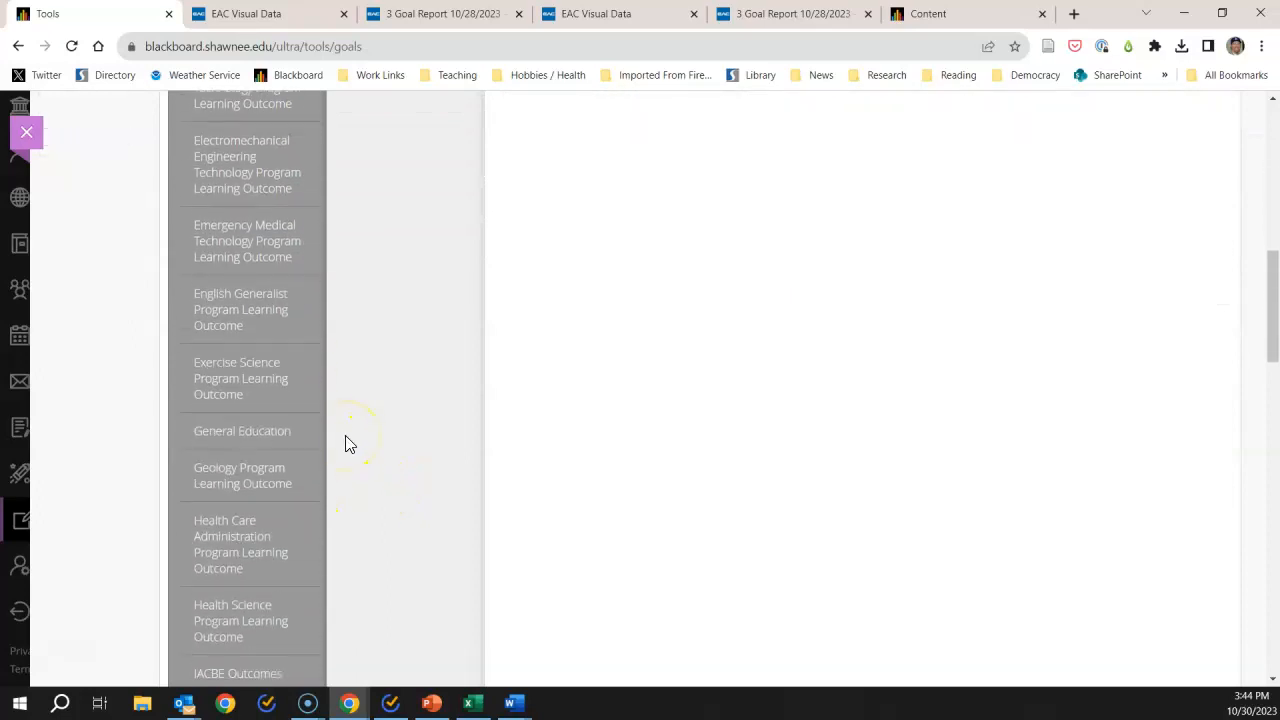
{"action": "left_click", "coordinate": [283, 443]}
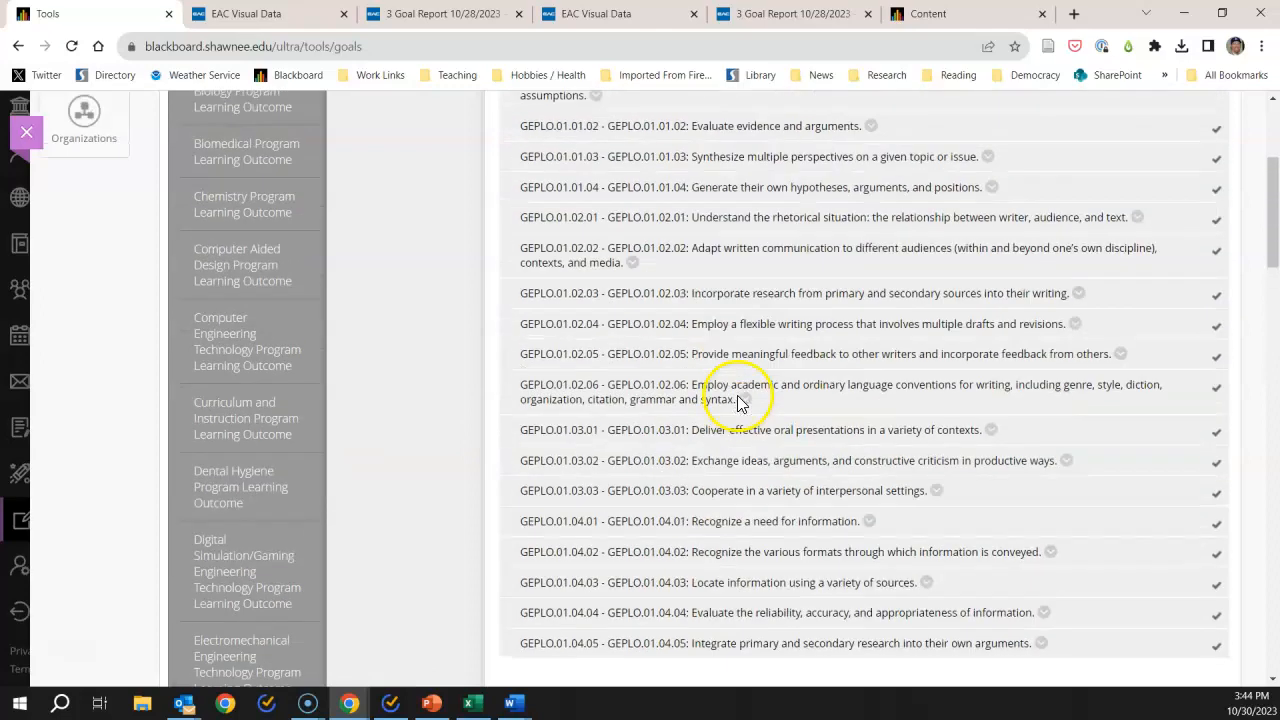
{"action": "scroll", "coordinate": [752, 400], "scroll_direction": "down", "scroll_amount": 2}
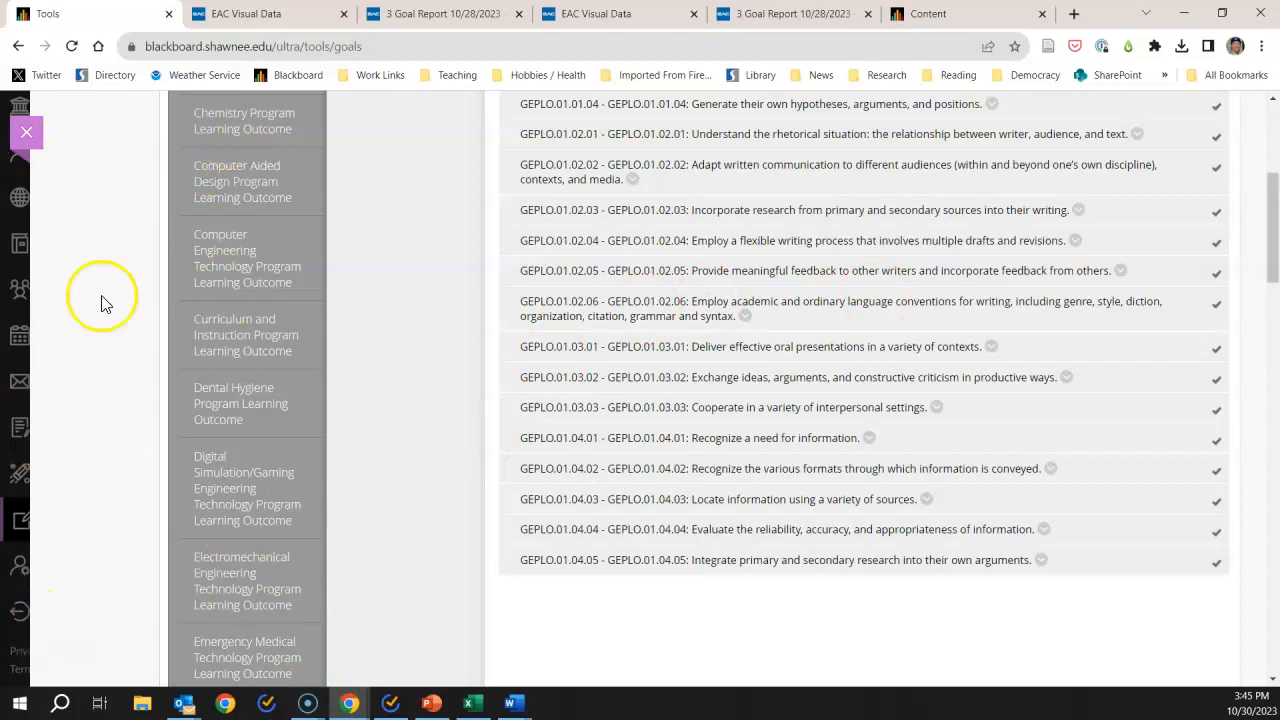
- Close the goals page and open the ENGL1105 BASE AU23-24 90 91 course from the course list
{"action": "left_click", "coordinate": [29, 136]}
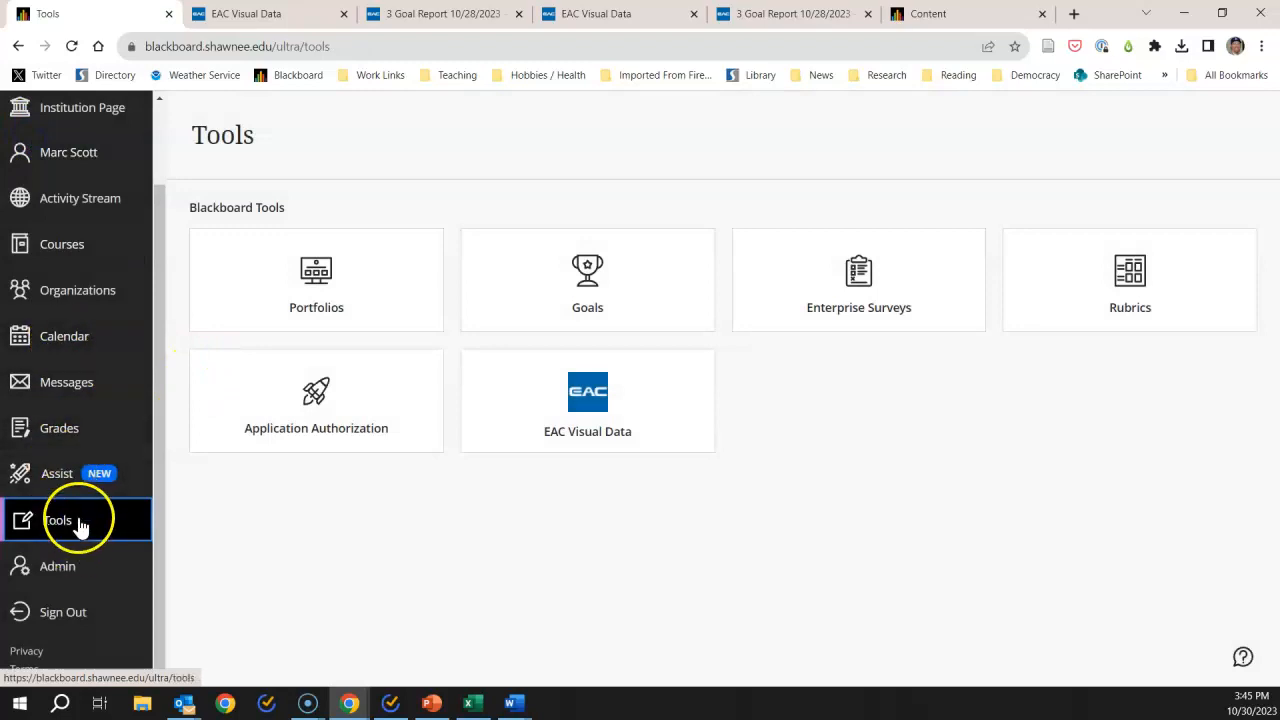
{"action": "scroll", "coordinate": [80, 520], "scroll_direction": "up", "scroll_amount": 1}
{"action": "scroll", "coordinate": [77, 510], "scroll_direction": "down", "scroll_amount": 1}
{"action": "left_click", "coordinate": [62, 246]}
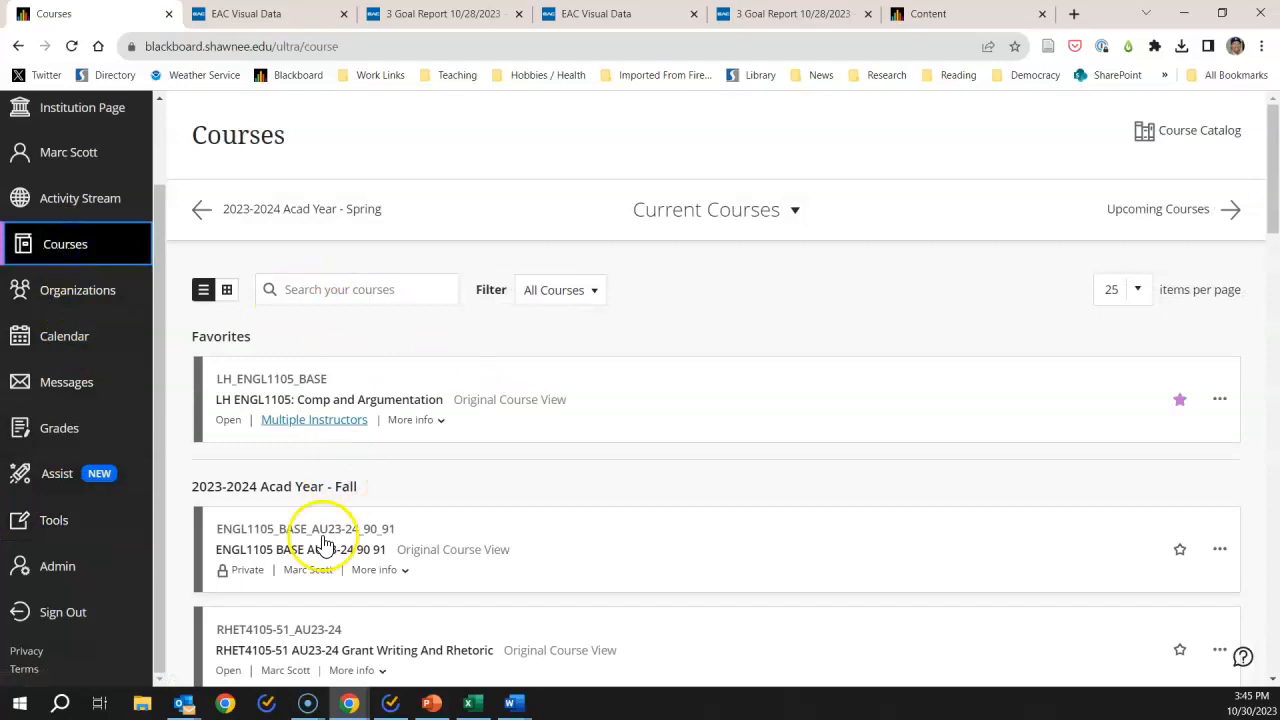
{"action": "left_click", "coordinate": [330, 548]}
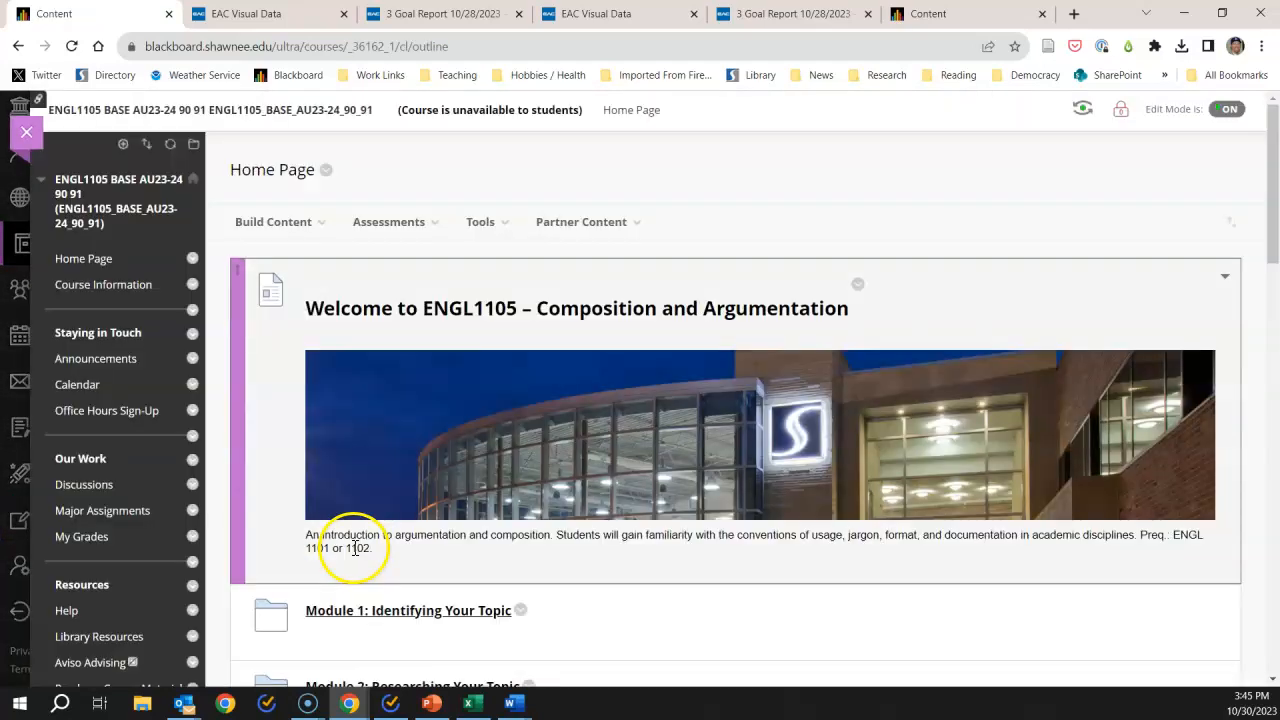
- Open the course's Full Grade Center and examine the GEP Assessment Project column
{"action": "scroll", "coordinate": [231, 557], "scroll_direction": "down", "scroll_amount": 8}
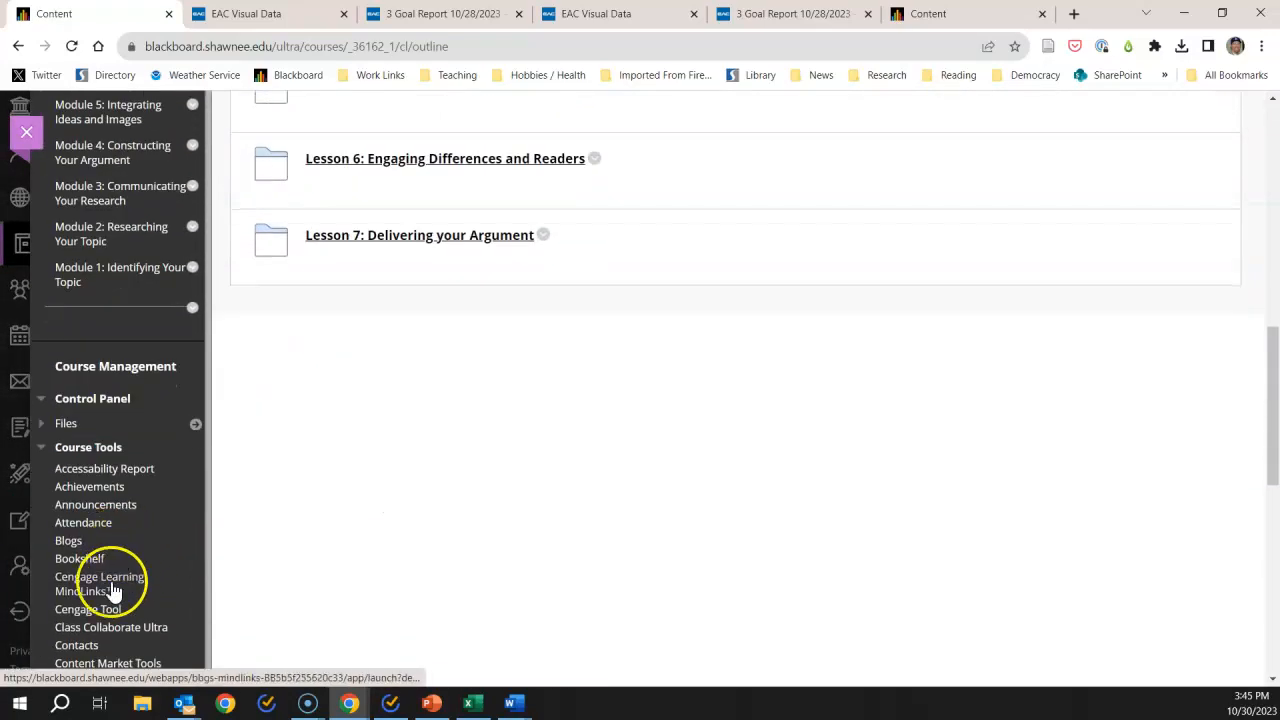
{"action": "scroll", "coordinate": [110, 585], "scroll_direction": "down", "scroll_amount": 6}
{"action": "scroll", "coordinate": [105, 540], "scroll_direction": "down", "scroll_amount": 2}
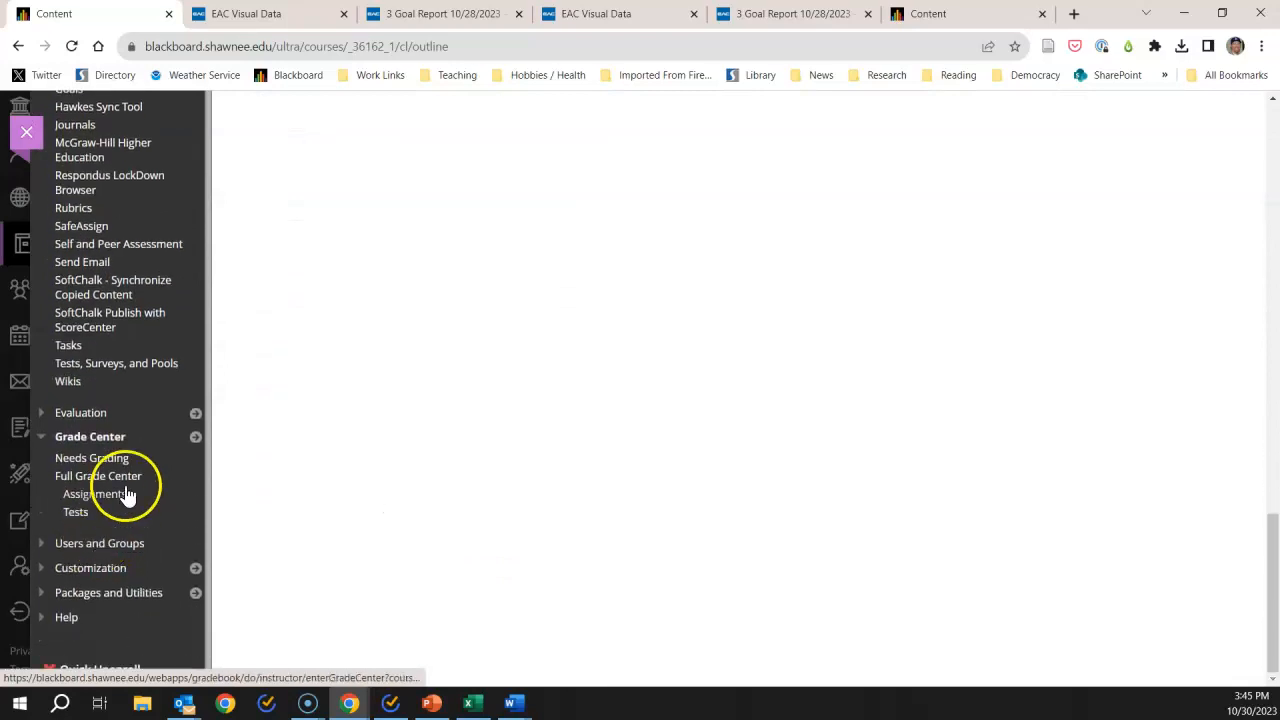
{"action": "left_click", "coordinate": [128, 477]}
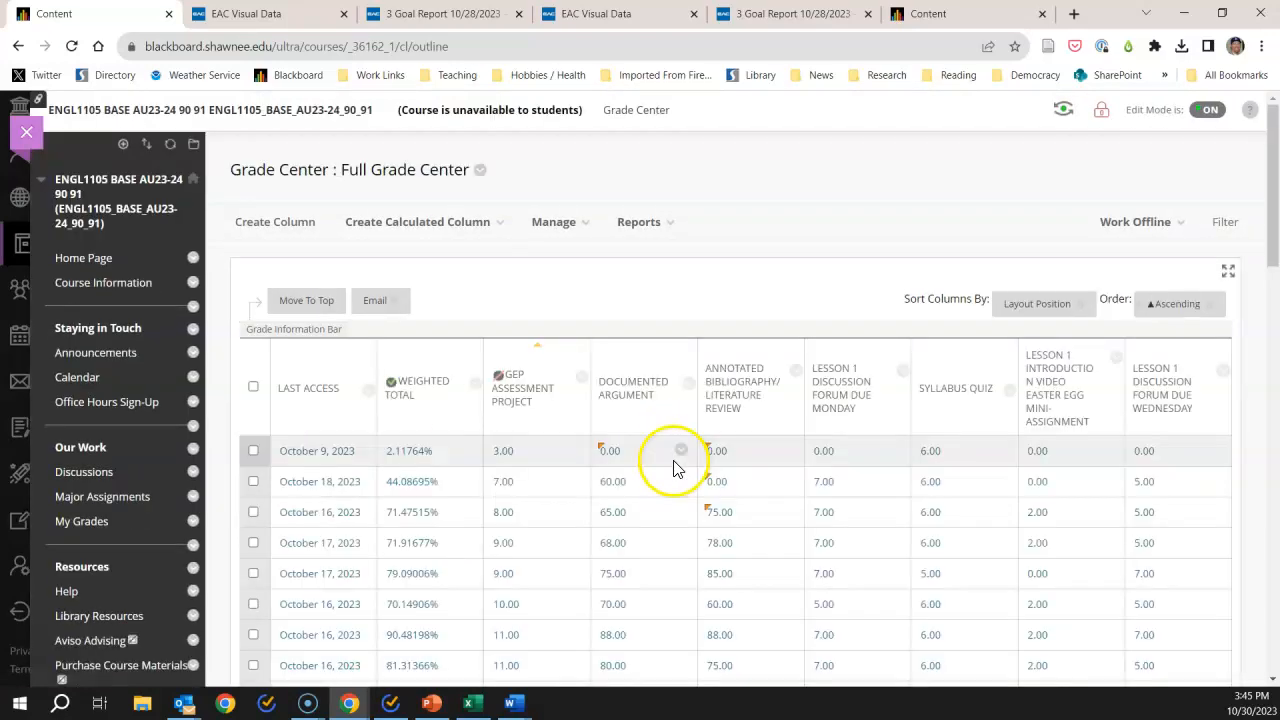
{"action": "scroll", "coordinate": [660, 440], "scroll_direction": "down", "scroll_amount": 2}
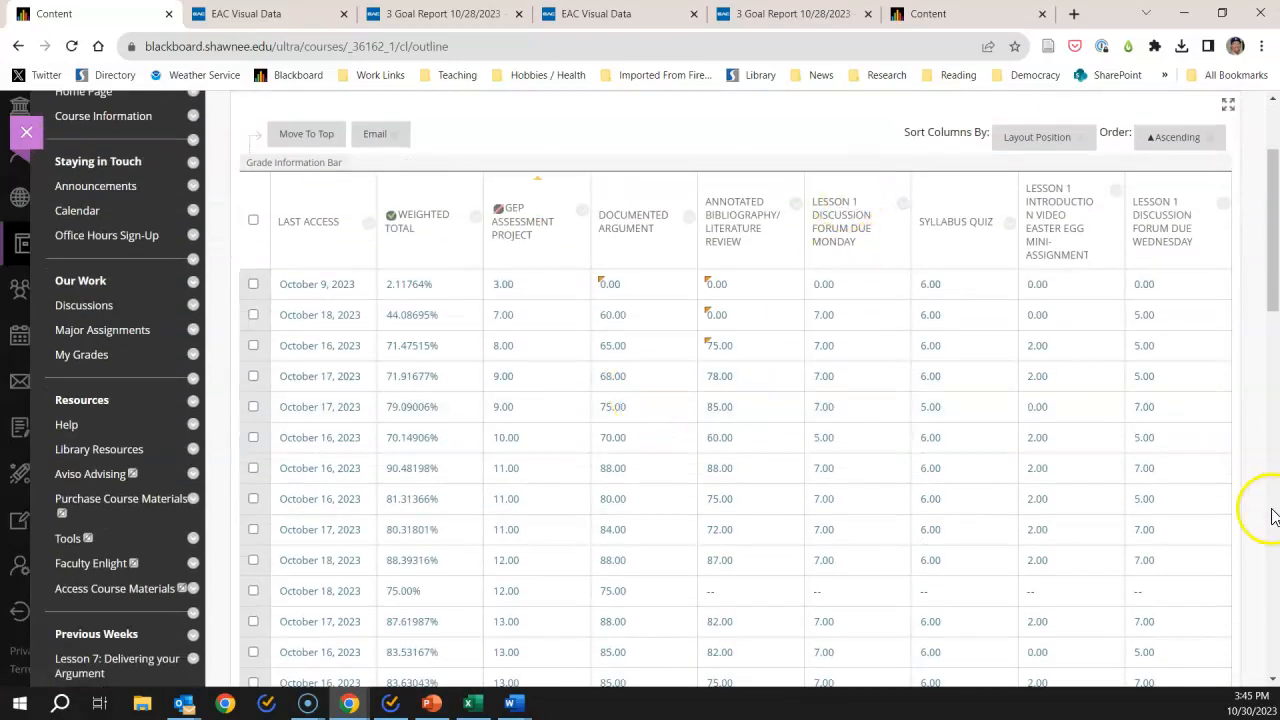
{"action": "scroll", "coordinate": [478, 302], "scroll_direction": "down", "scroll_amount": 1}
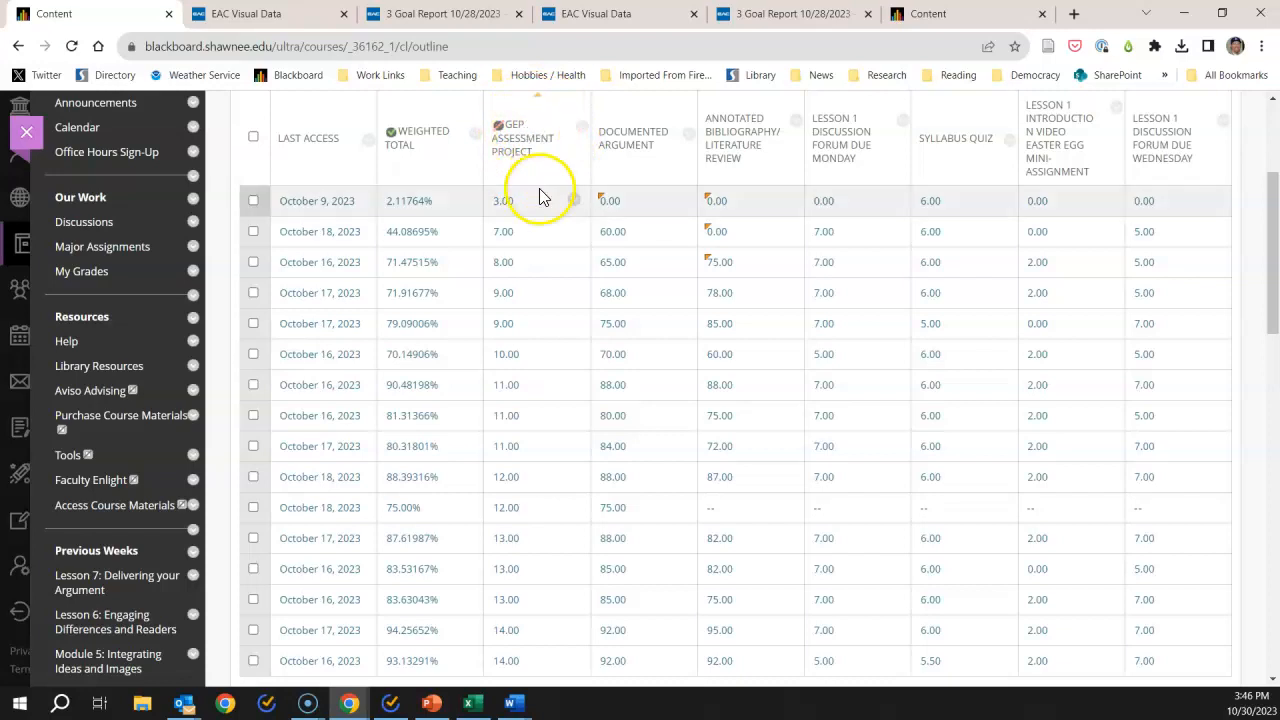
- Go to the course's rubrics and open the Composition Rubric Pilot for viewing
{"action": "scroll", "coordinate": [114, 371], "scroll_direction": "down", "scroll_amount": 6}
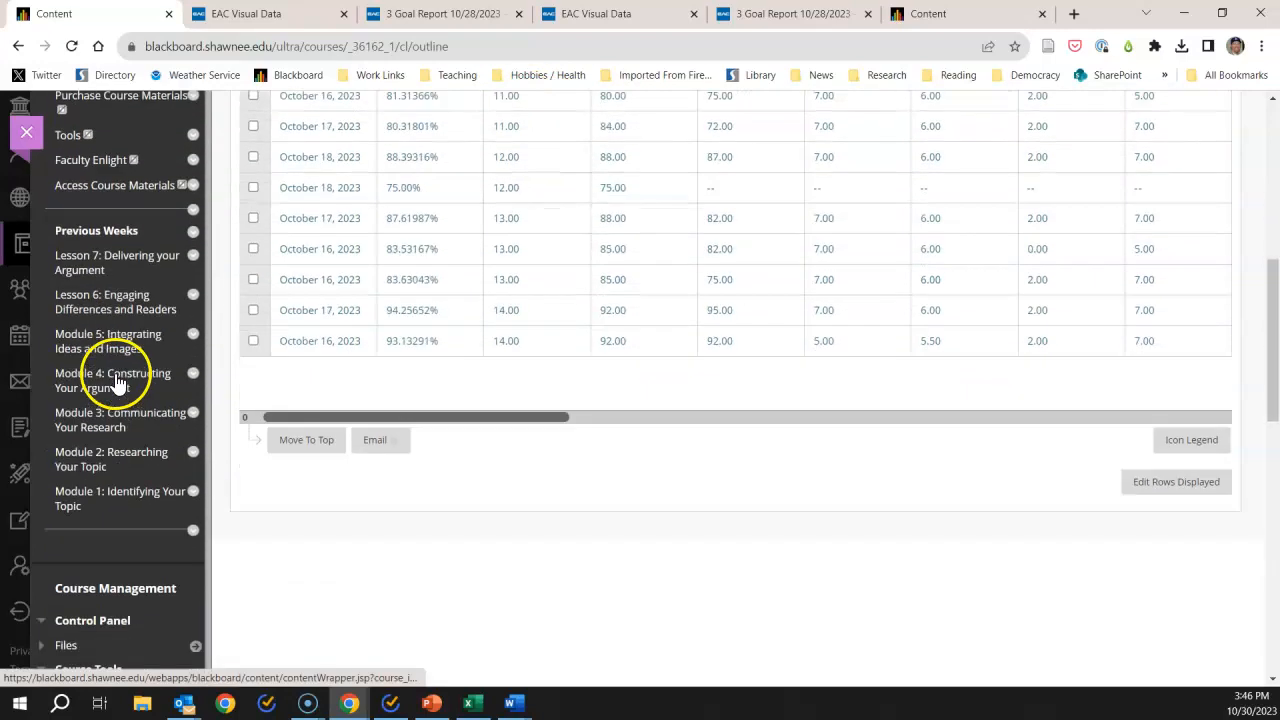
{"action": "scroll", "coordinate": [114, 497], "scroll_direction": "down", "scroll_amount": 3}
{"action": "left_click", "coordinate": [80, 531]}
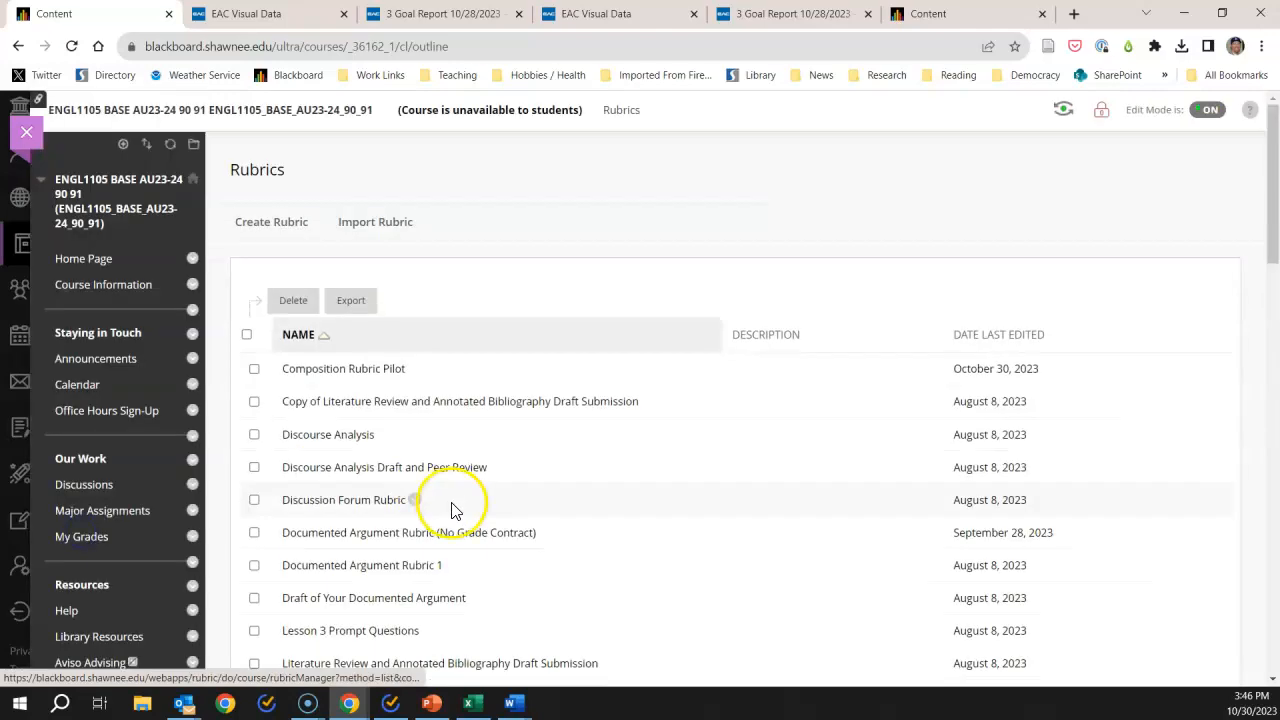
{"action": "left_click", "coordinate": [416, 368]}
{"action": "left_click", "coordinate": [447, 426]}
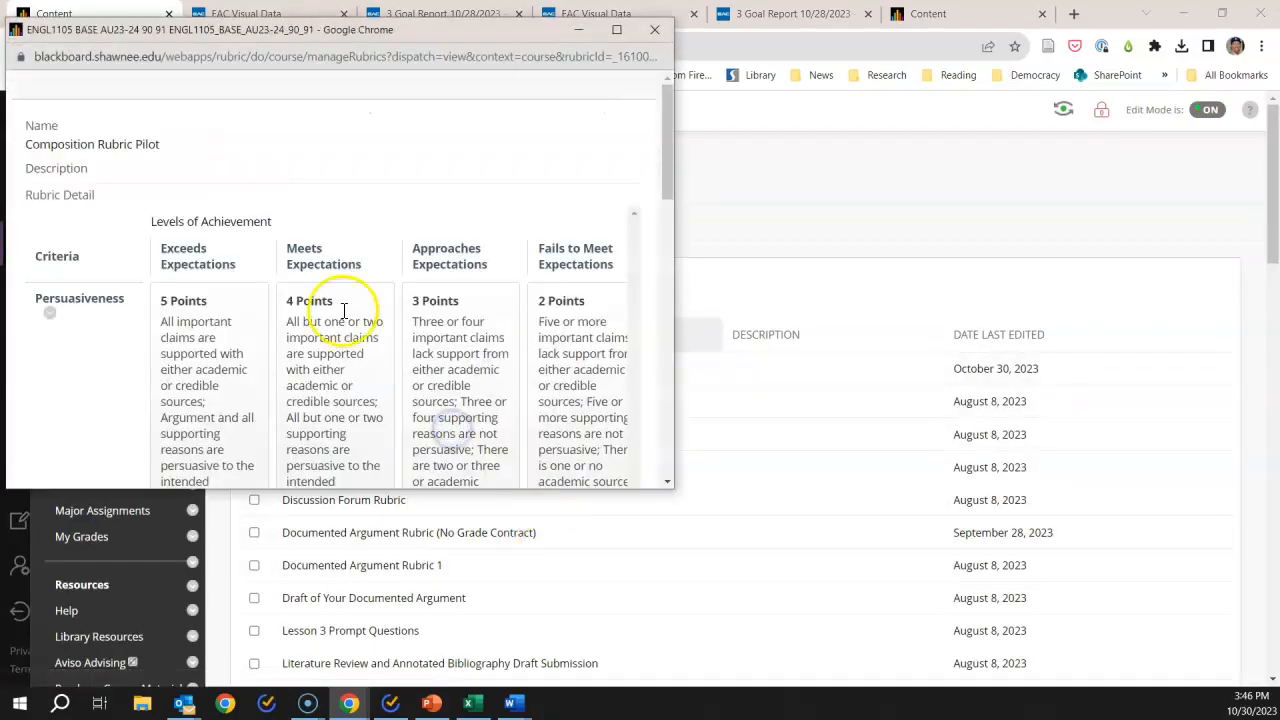
- Maximize the rubric window and review its criteria and levels of achievement
{"action": "left_click", "coordinate": [666, 481]}
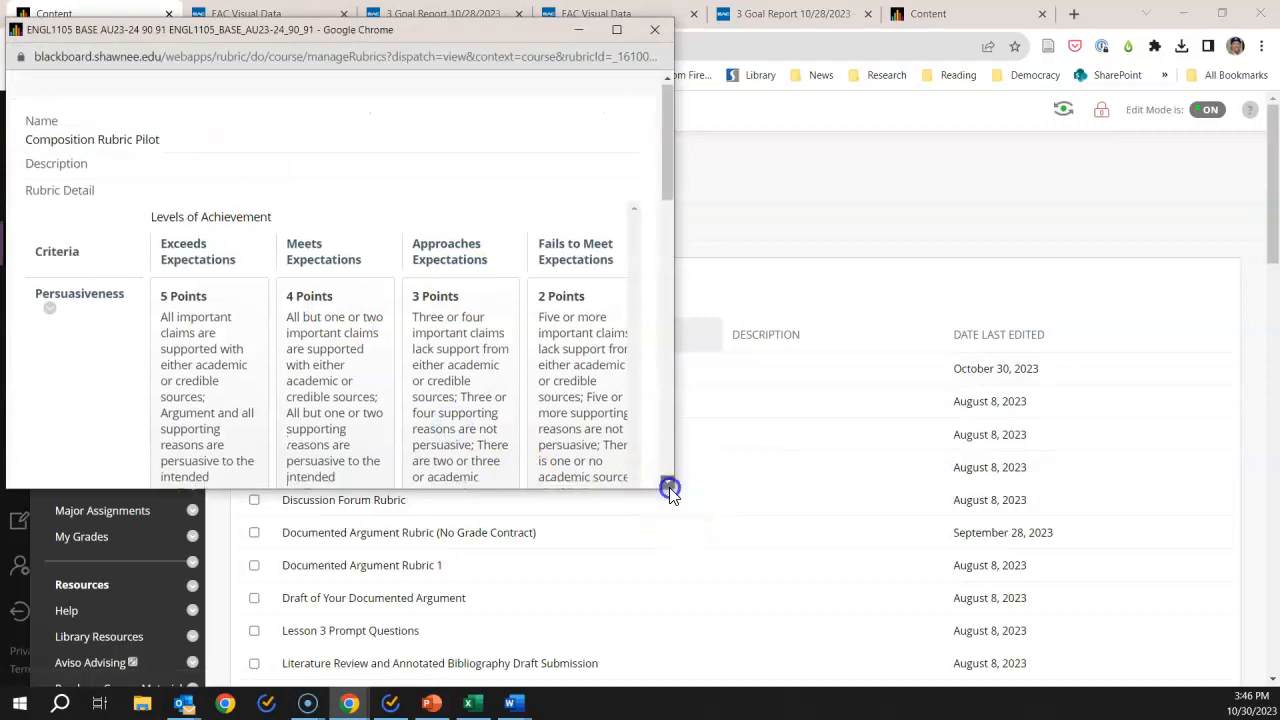
{"action": "scroll", "coordinate": [457, 400], "scroll_direction": "down", "scroll_amount": 3}
{"action": "scroll", "coordinate": [560, 240], "scroll_direction": "up", "scroll_amount": 5}
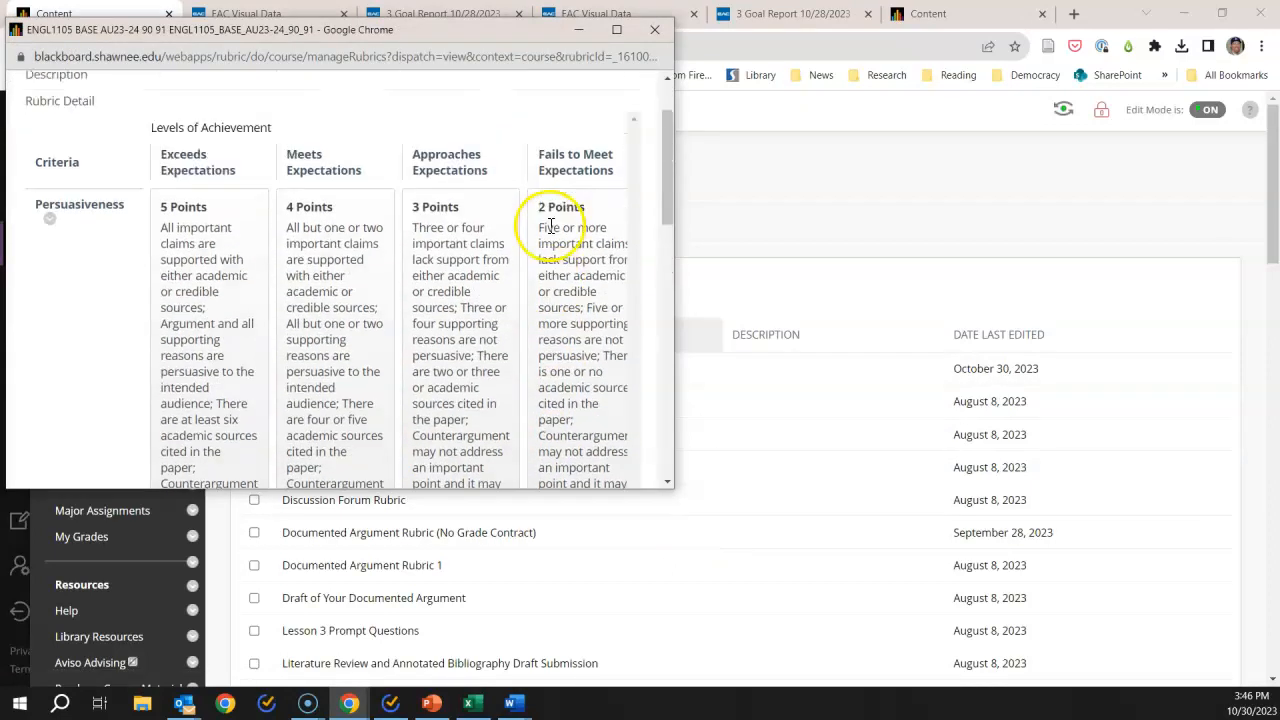
{"action": "left_click", "coordinate": [616, 29]}
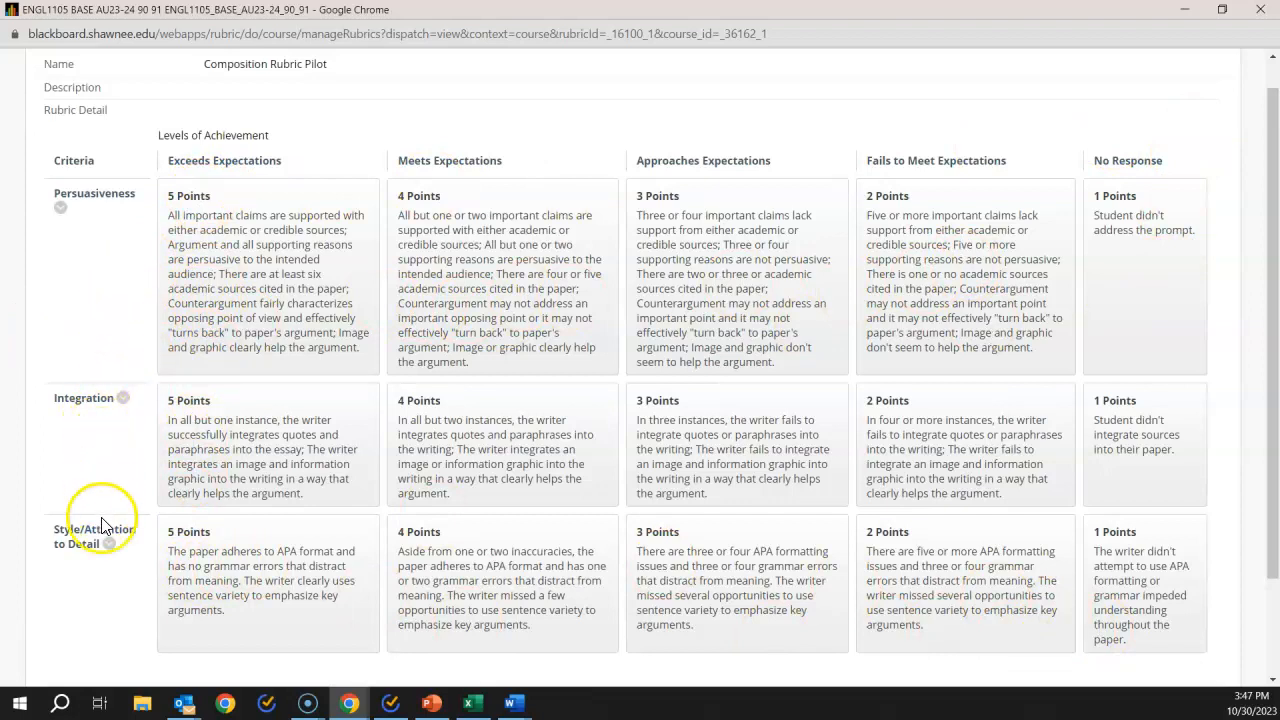
- Open the alignments of the Persuasiveness criterion and remove its GEPLO.01.02.02 goal
{"action": "left_click", "coordinate": [60, 209]}
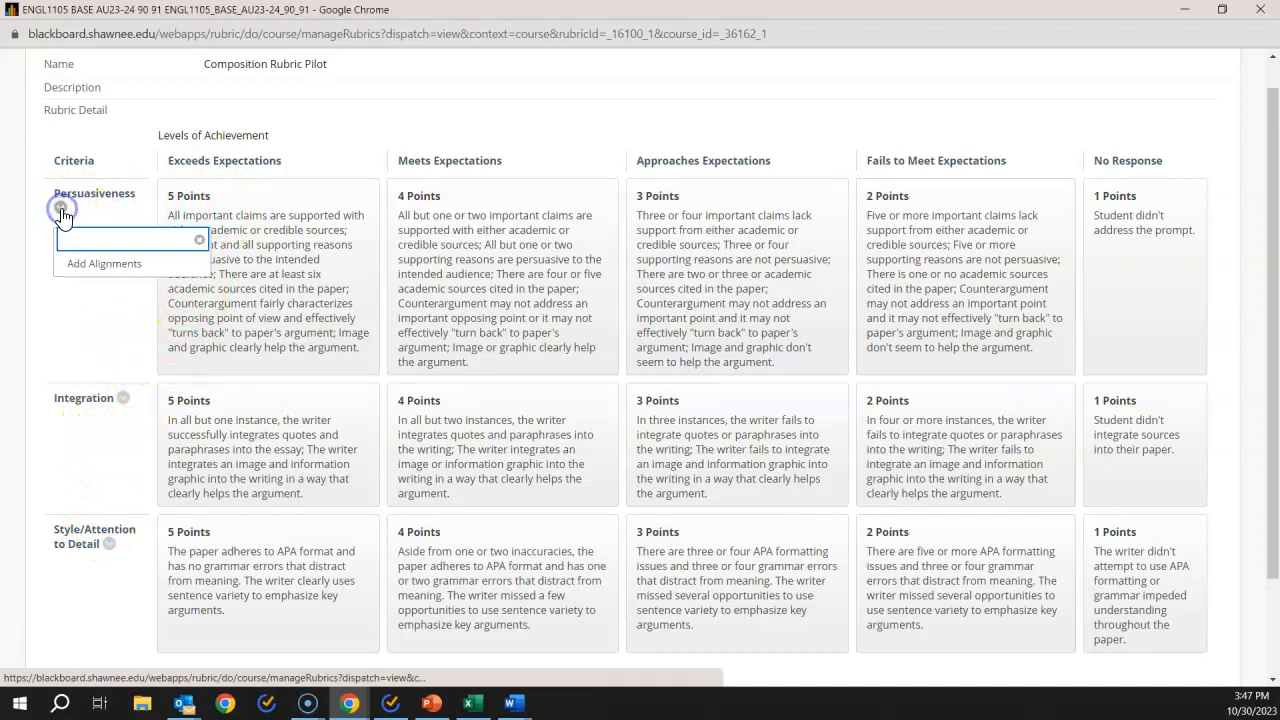
{"action": "left_click", "coordinate": [111, 266]}
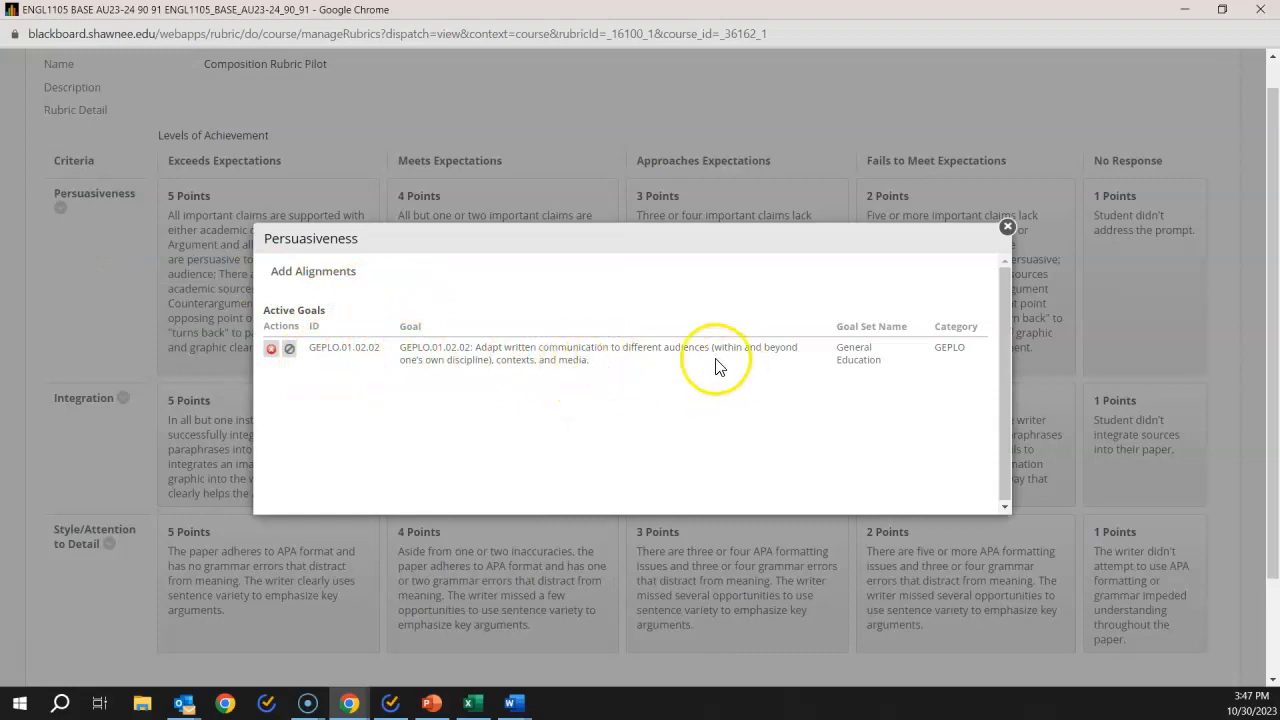
{"action": "left_click", "coordinate": [271, 349]}
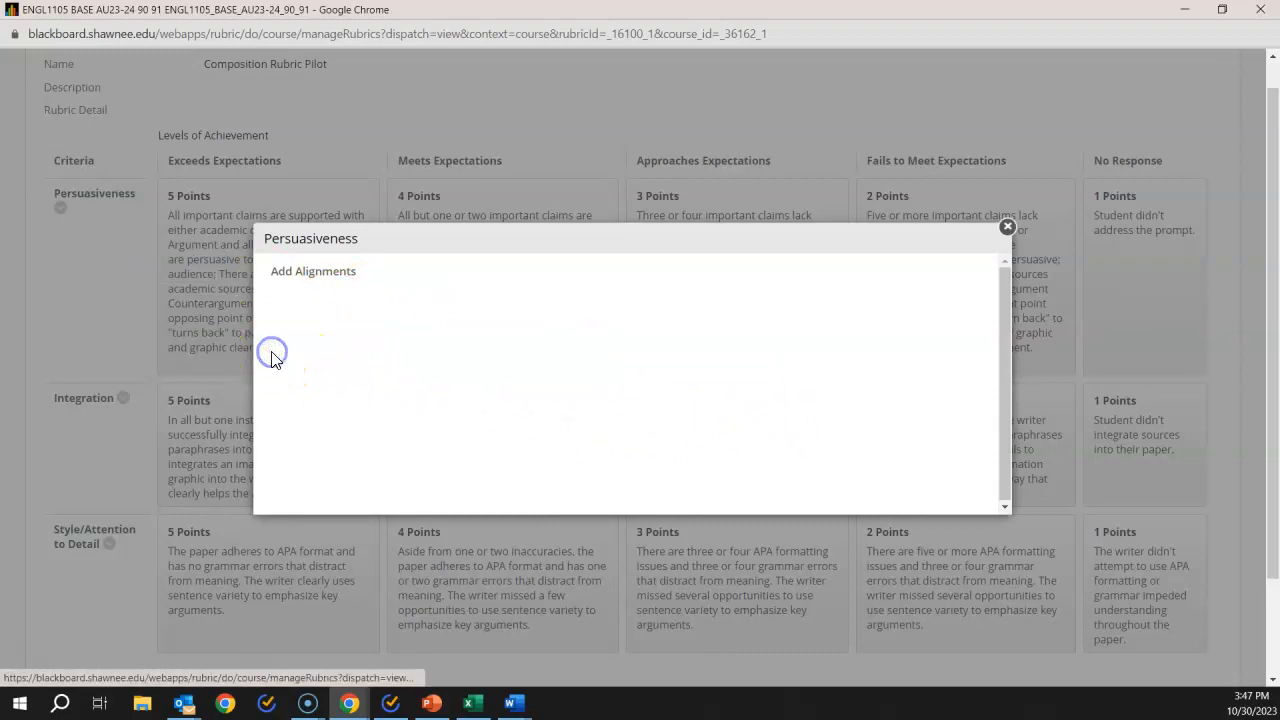
- Align the Persuasiveness criterion with goal GEPLO.01.02.02 from the System source's GE 1 Program Learning Outcome set and close its alignments
{"action": "left_click", "coordinate": [324, 285]}
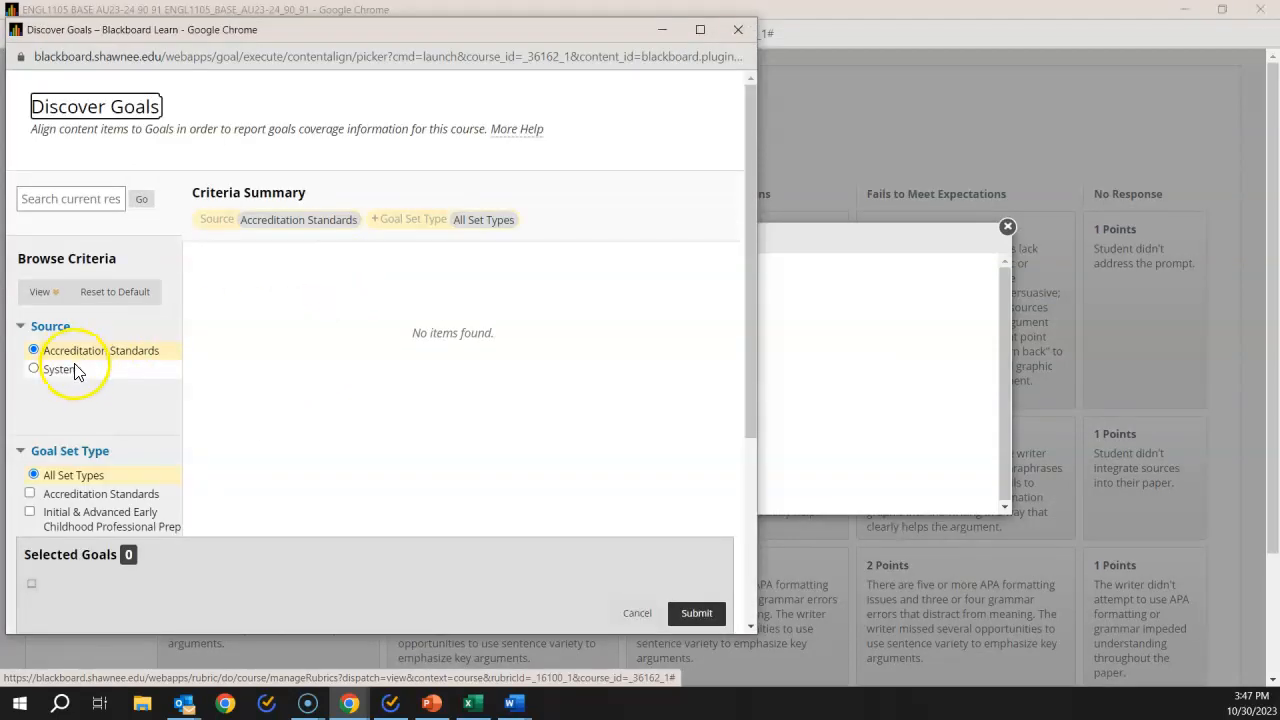
{"action": "left_click", "coordinate": [66, 378]}
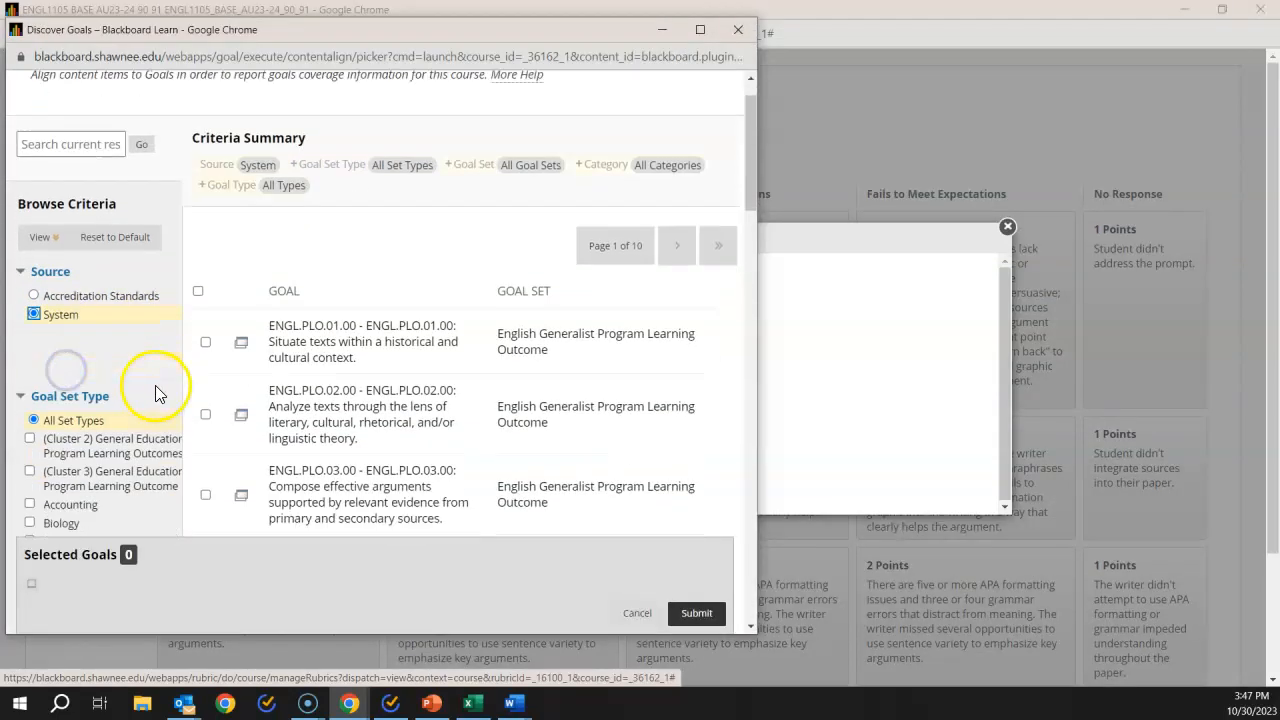
{"action": "scroll", "coordinate": [152, 385], "scroll_direction": "down", "scroll_amount": 10}
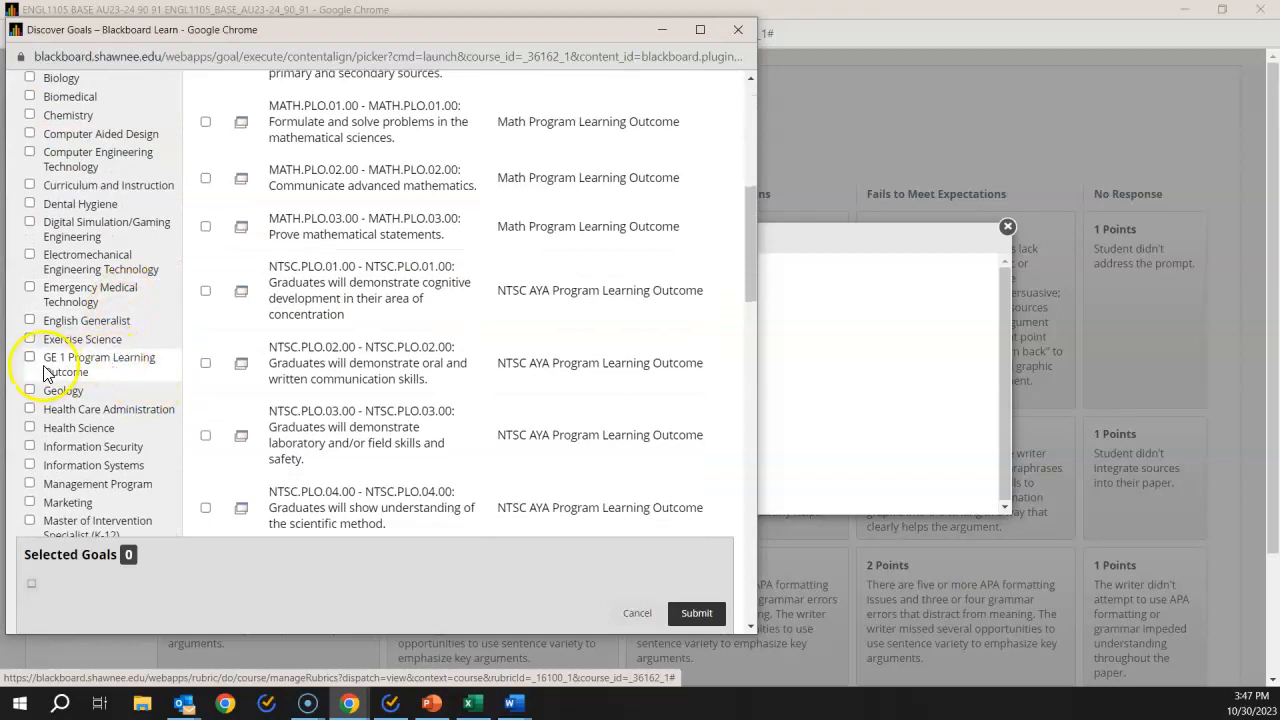
{"action": "left_click", "coordinate": [31, 357]}
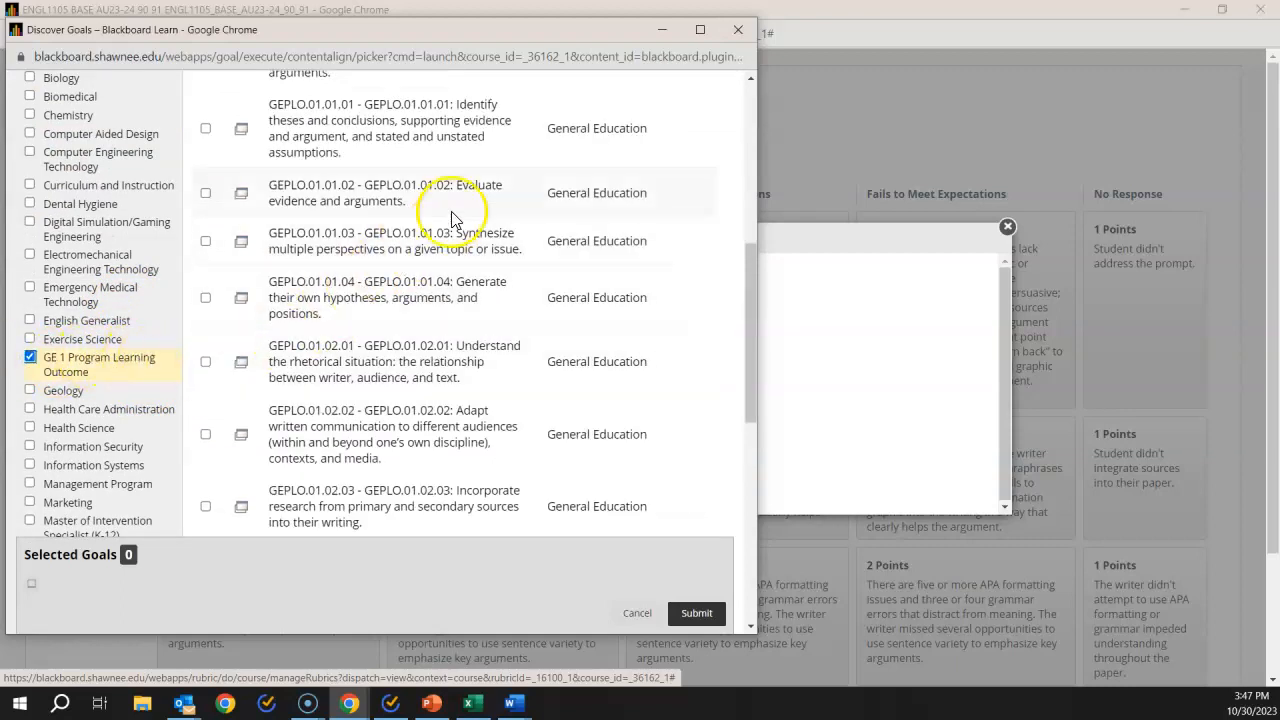
{"action": "left_click", "coordinate": [206, 436]}
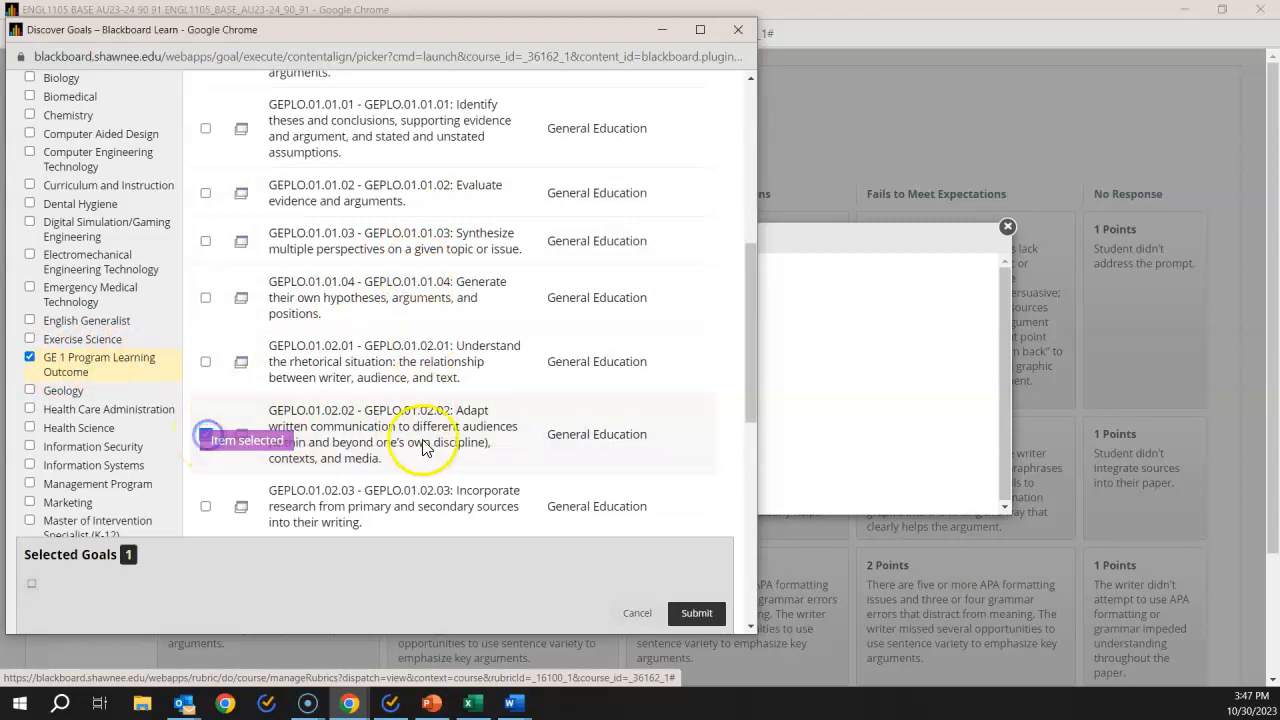
{"action": "scroll", "coordinate": [443, 432], "scroll_direction": "down", "scroll_amount": 1}
{"action": "left_click", "coordinate": [697, 614]}
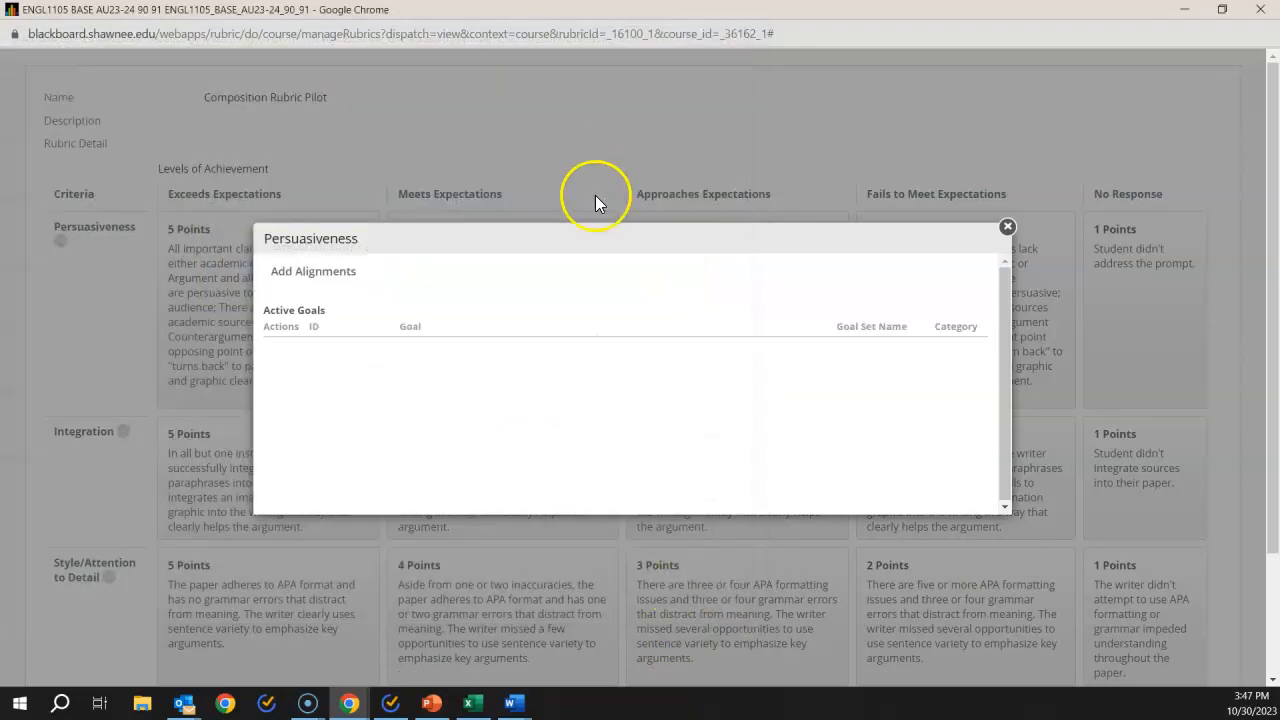
{"action": "left_click", "coordinate": [1007, 226]}
- Review the goal alignments of the Integration and Style/Attention to Detail criteria
{"action": "left_click", "coordinate": [123, 431]}
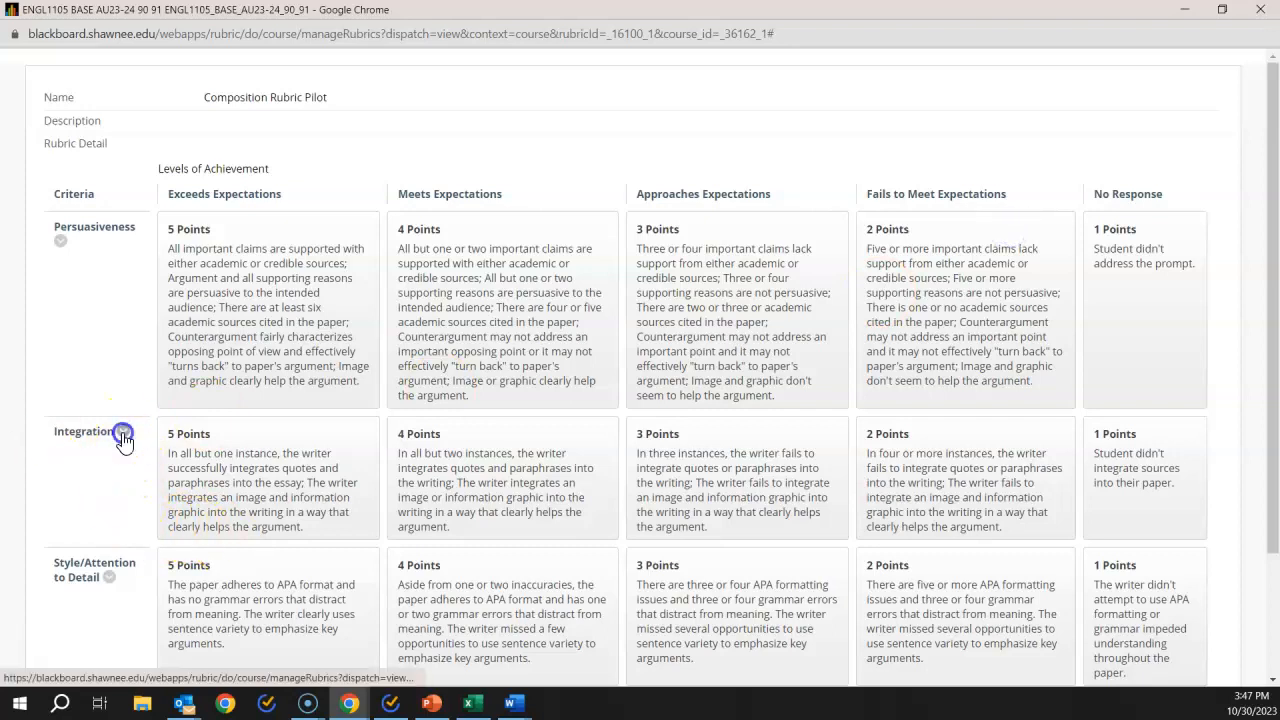
{"action": "left_click", "coordinate": [170, 486]}
{"action": "left_click", "coordinate": [1008, 227]}
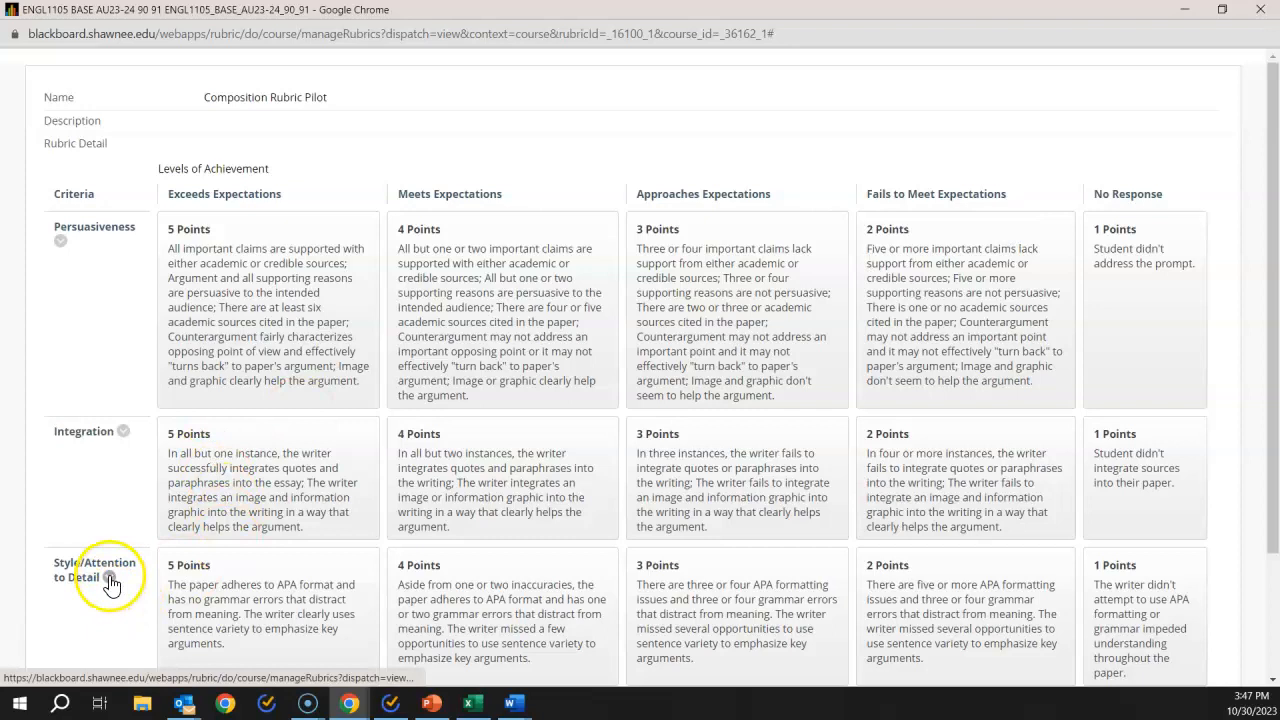
{"action": "left_click", "coordinate": [109, 577]}
{"action": "left_click", "coordinate": [168, 619]}
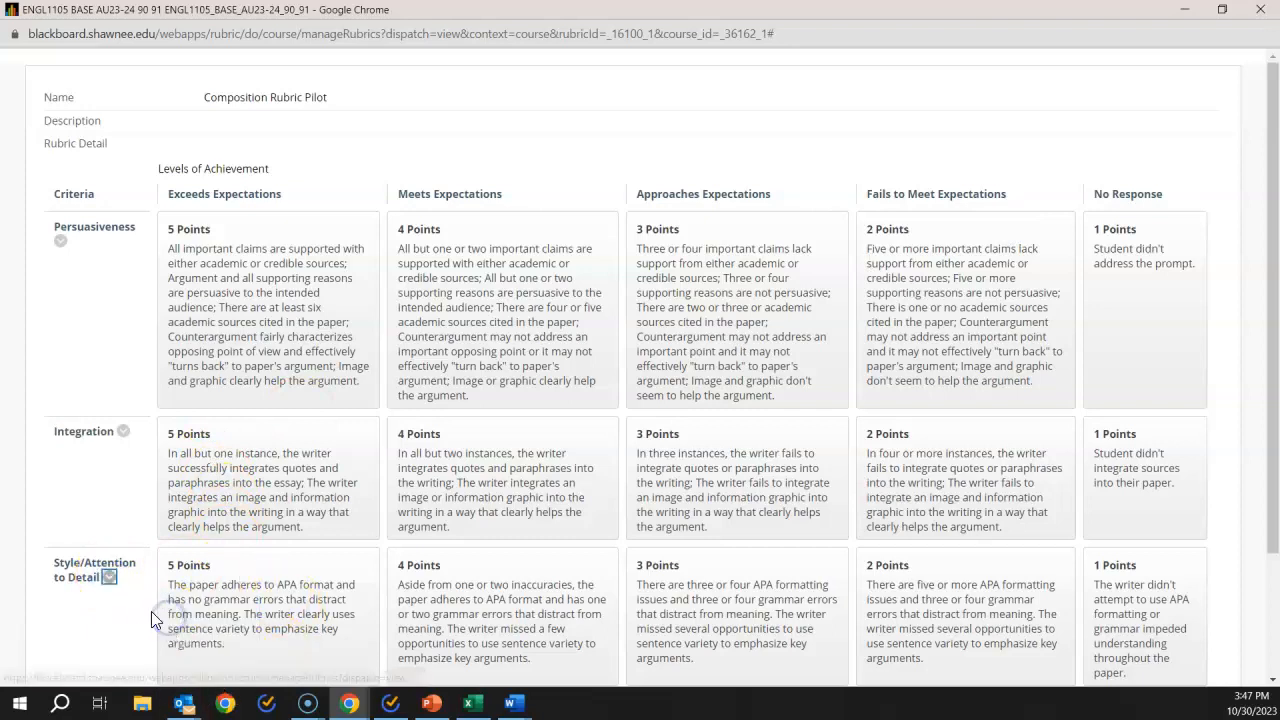
{"action": "left_click", "coordinate": [110, 578]}
{"action": "left_click", "coordinate": [160, 631]}
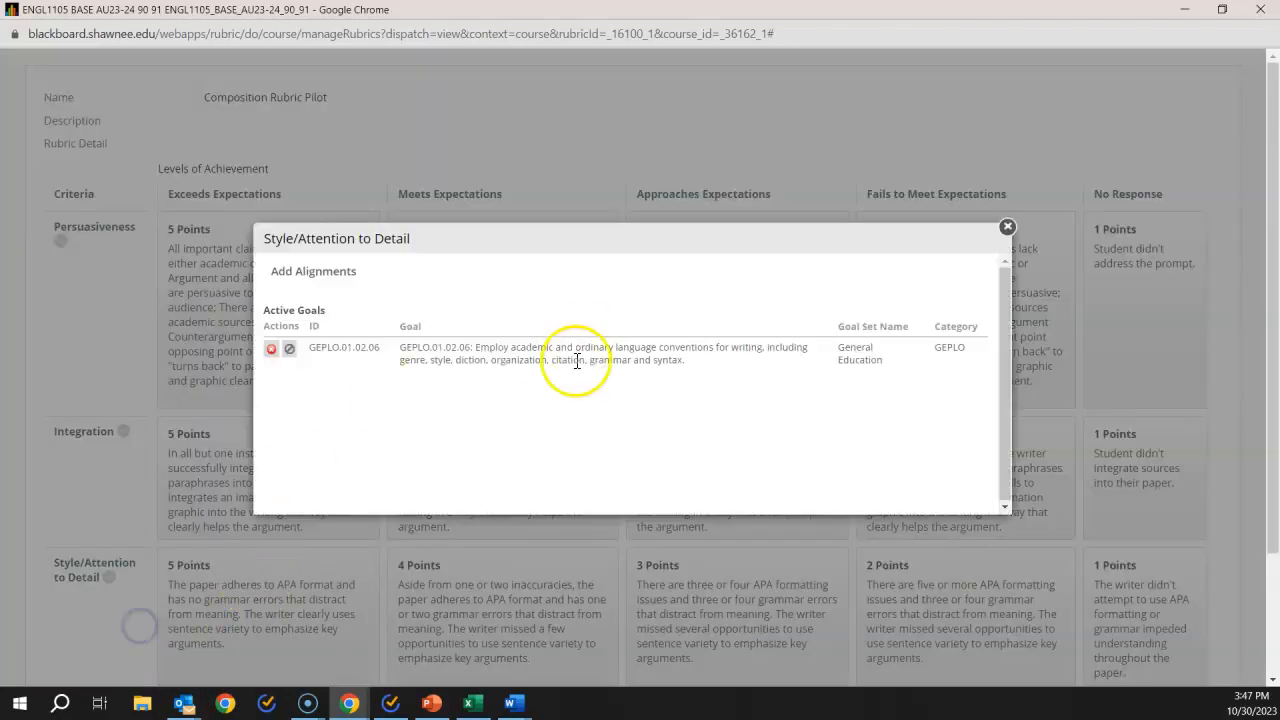
{"action": "left_click", "coordinate": [1007, 228]}
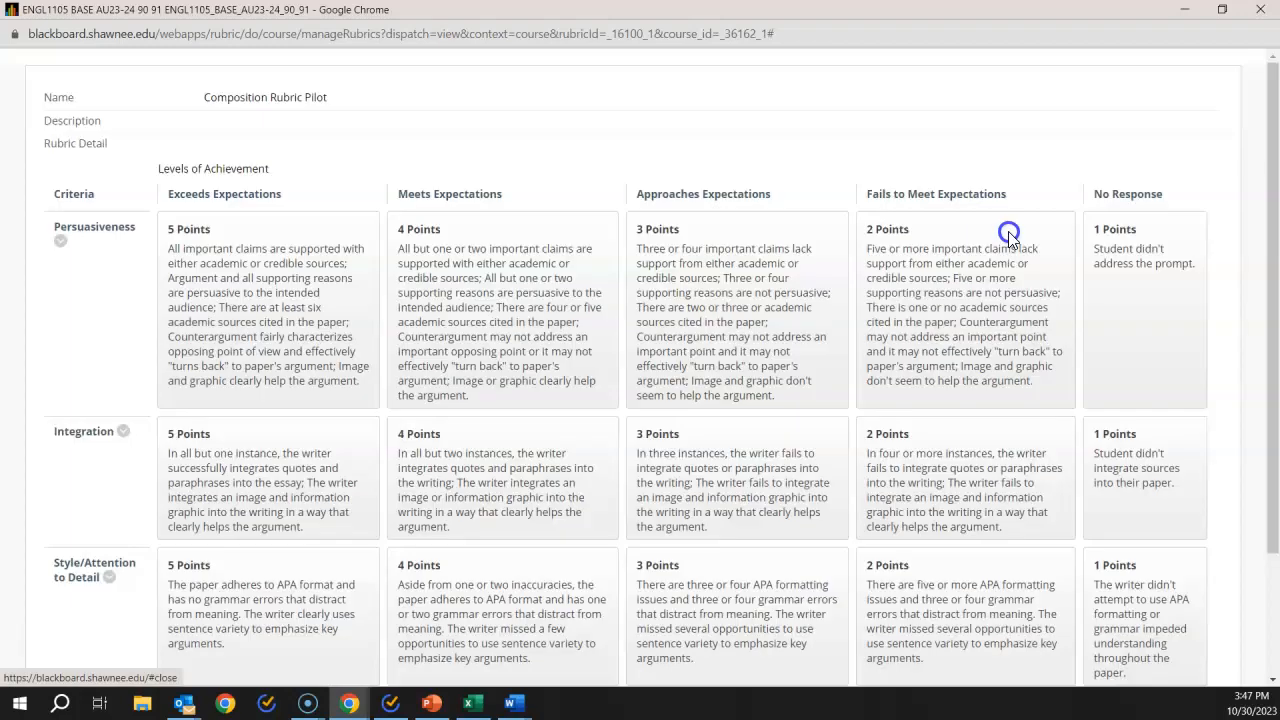
- Close the rubric window and open the course's Full Grade Center
{"action": "scroll", "coordinate": [1020, 214], "scroll_direction": "down", "scroll_amount": 3}
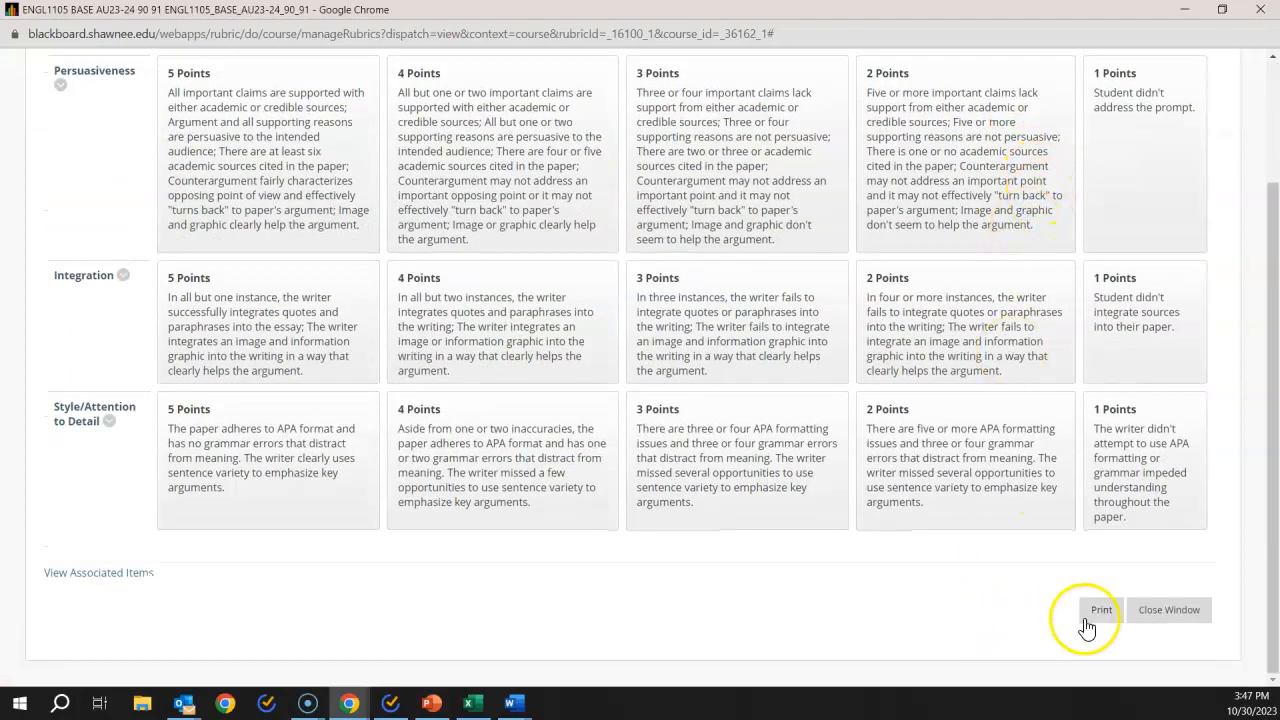
{"action": "left_click", "coordinate": [1167, 612]}
{"action": "scroll", "coordinate": [93, 591], "scroll_direction": "down", "scroll_amount": 5}
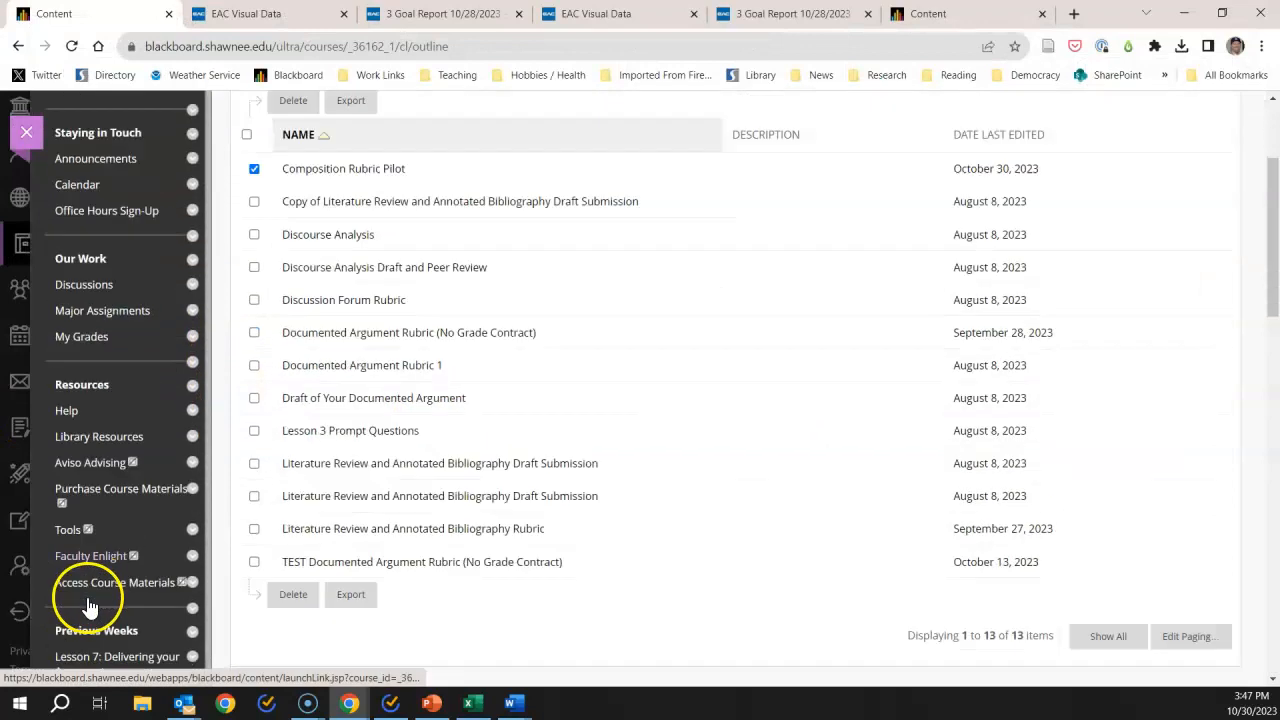
{"action": "scroll", "coordinate": [94, 590], "scroll_direction": "down", "scroll_amount": 9}
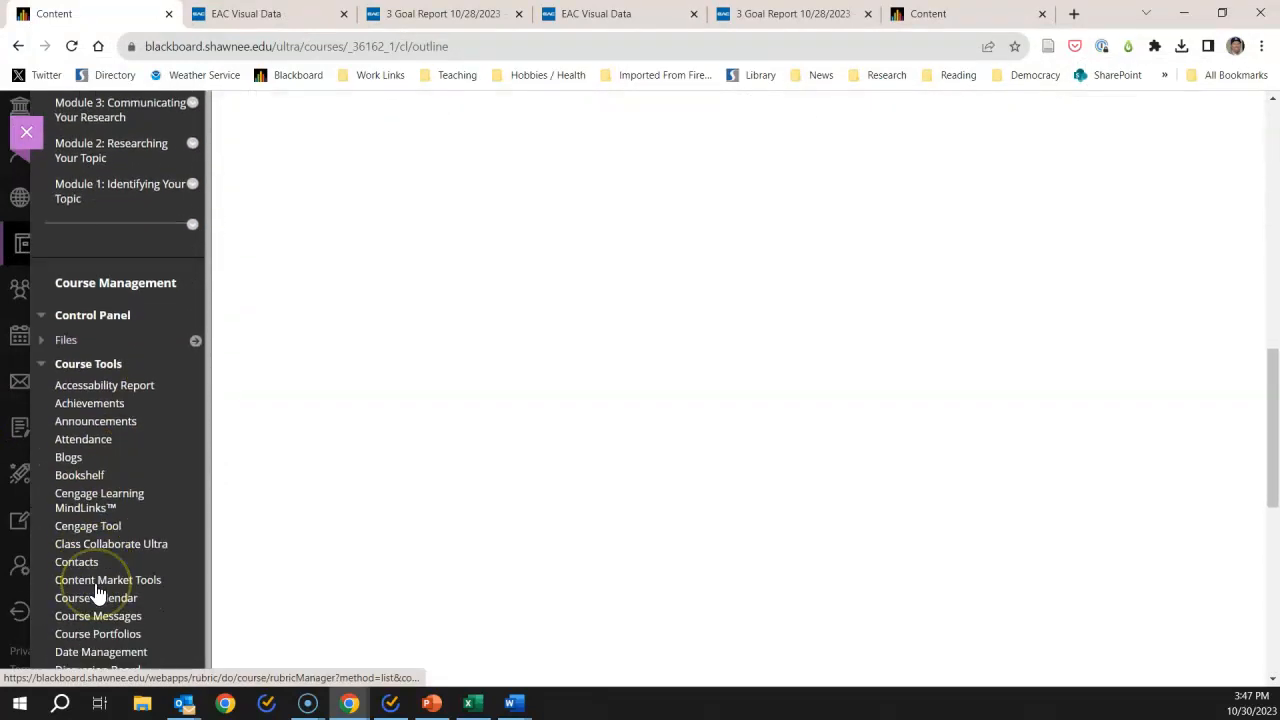
{"action": "scroll", "coordinate": [97, 593], "scroll_direction": "down", "scroll_amount": 1}
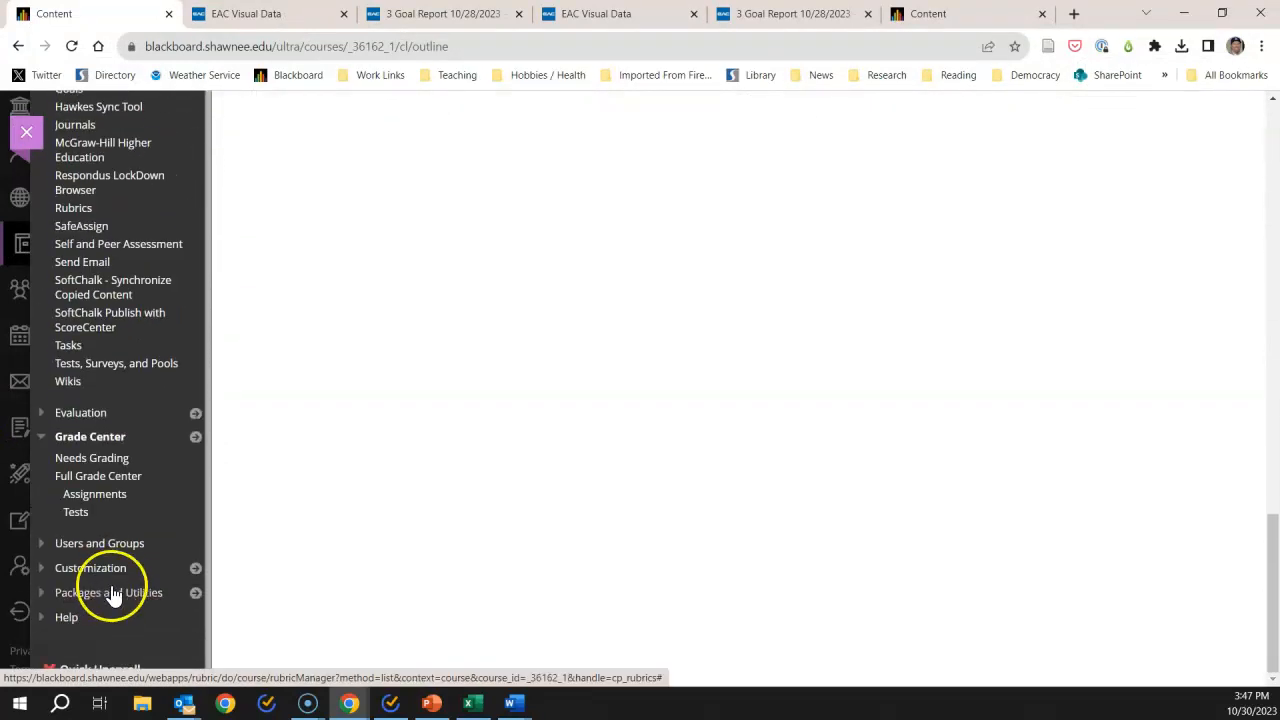
{"action": "left_click", "coordinate": [103, 476]}
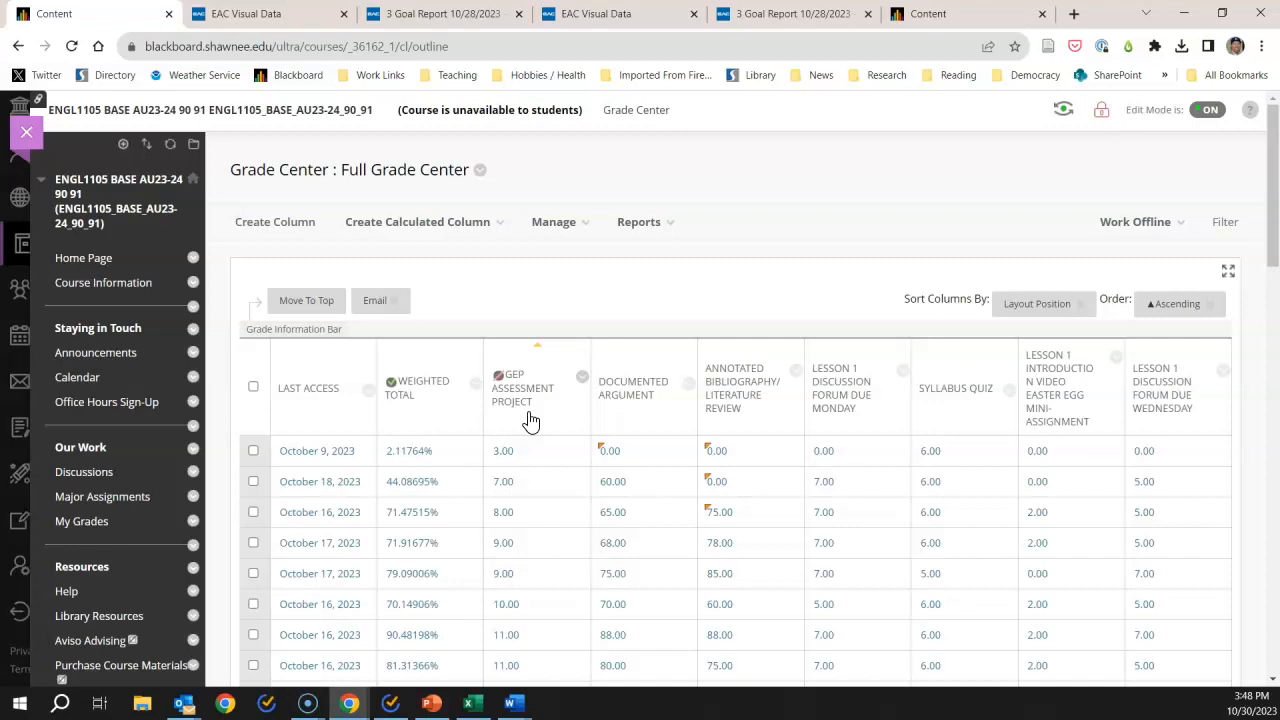
- Open the GEP Assessment Project column's information, review its rubric and student visibility settings, and submit the column
{"action": "left_click", "coordinate": [583, 377]}
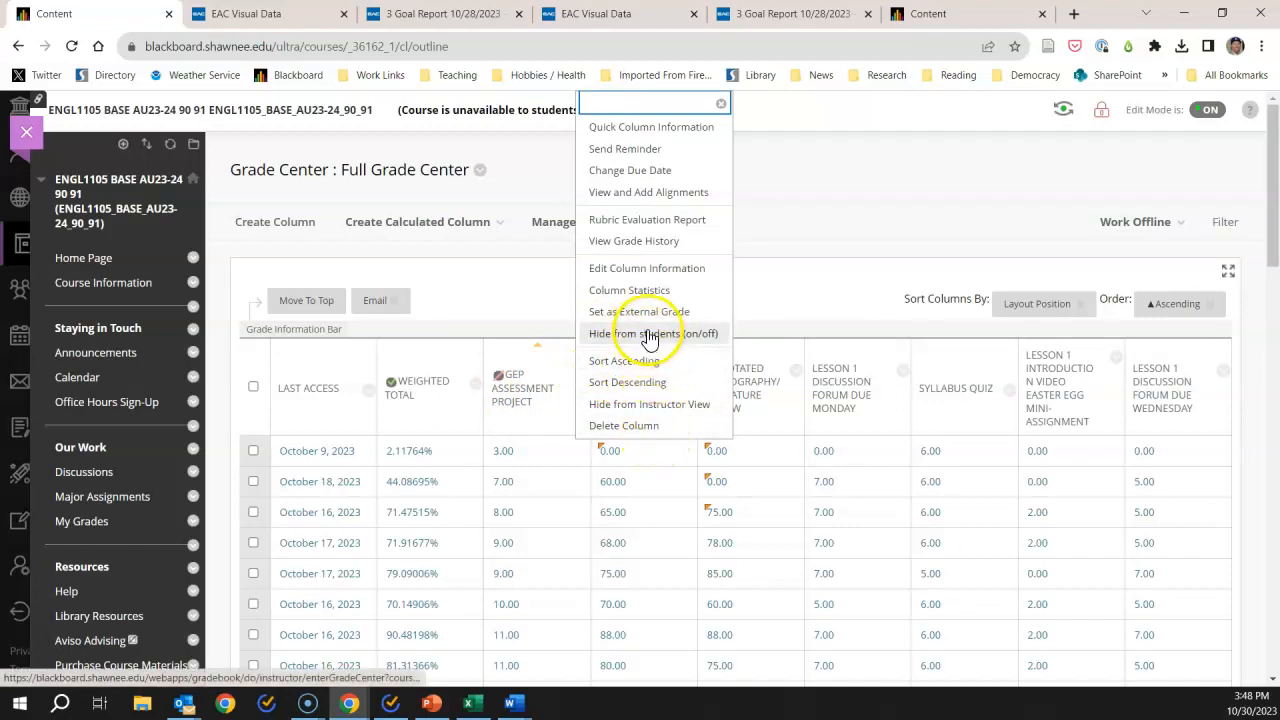
{"action": "left_click", "coordinate": [650, 270]}
{"action": "scroll", "coordinate": [632, 366], "scroll_direction": "down", "scroll_amount": 3}
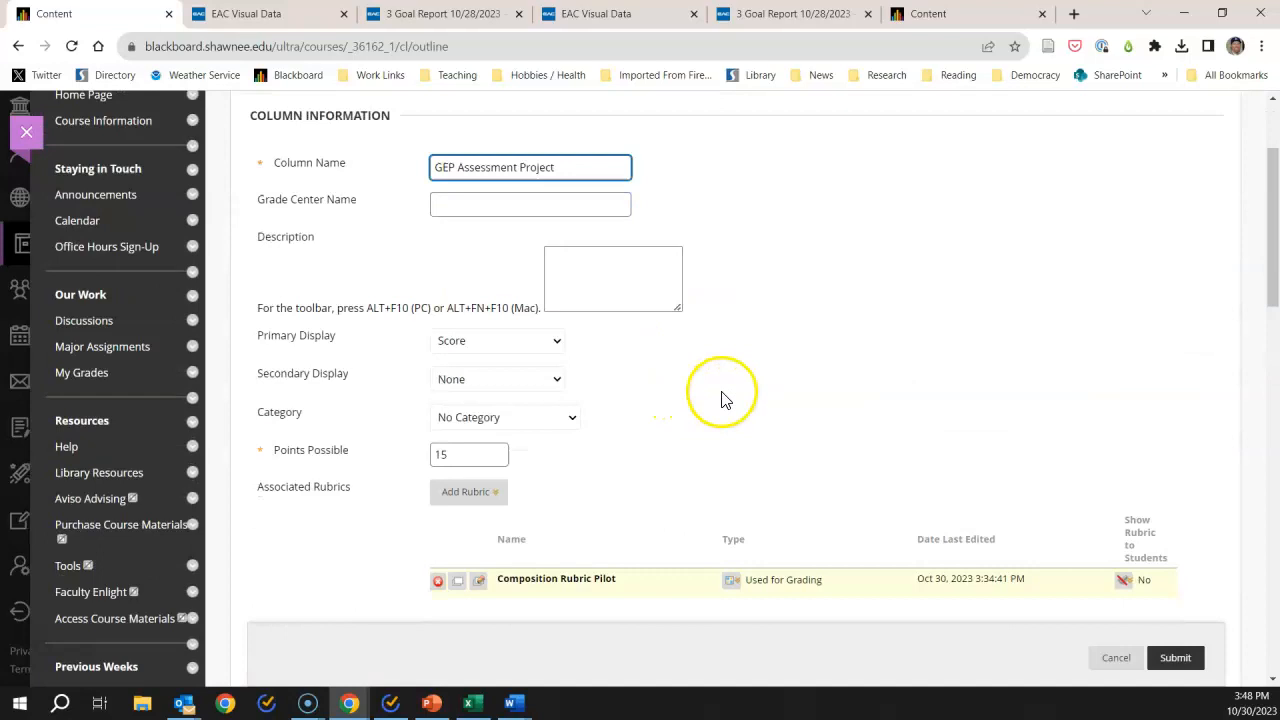
{"action": "scroll", "coordinate": [726, 378], "scroll_direction": "down", "scroll_amount": 2}
{"action": "left_click", "coordinate": [1128, 458]}
{"action": "left_click", "coordinate": [1137, 410]}
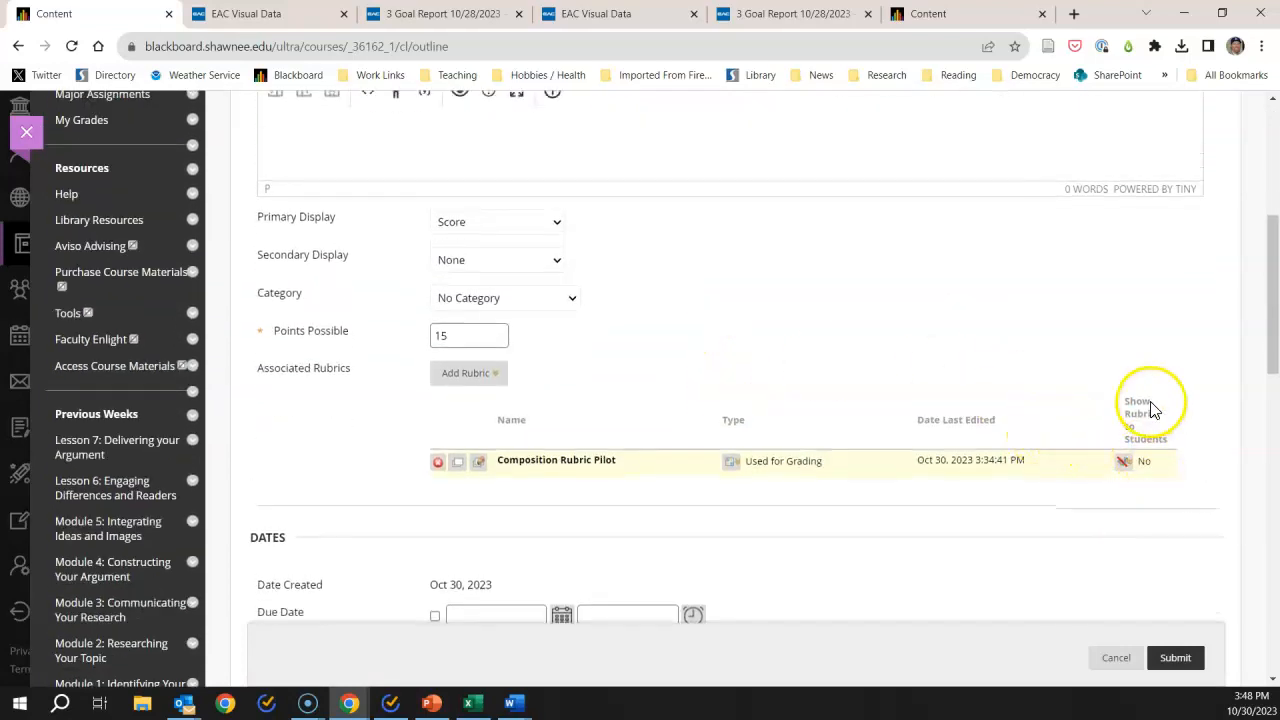
{"action": "left_click", "coordinate": [1128, 460]}
{"action": "left_click", "coordinate": [1137, 464]}
{"action": "scroll", "coordinate": [1054, 505], "scroll_direction": "down", "scroll_amount": 4}
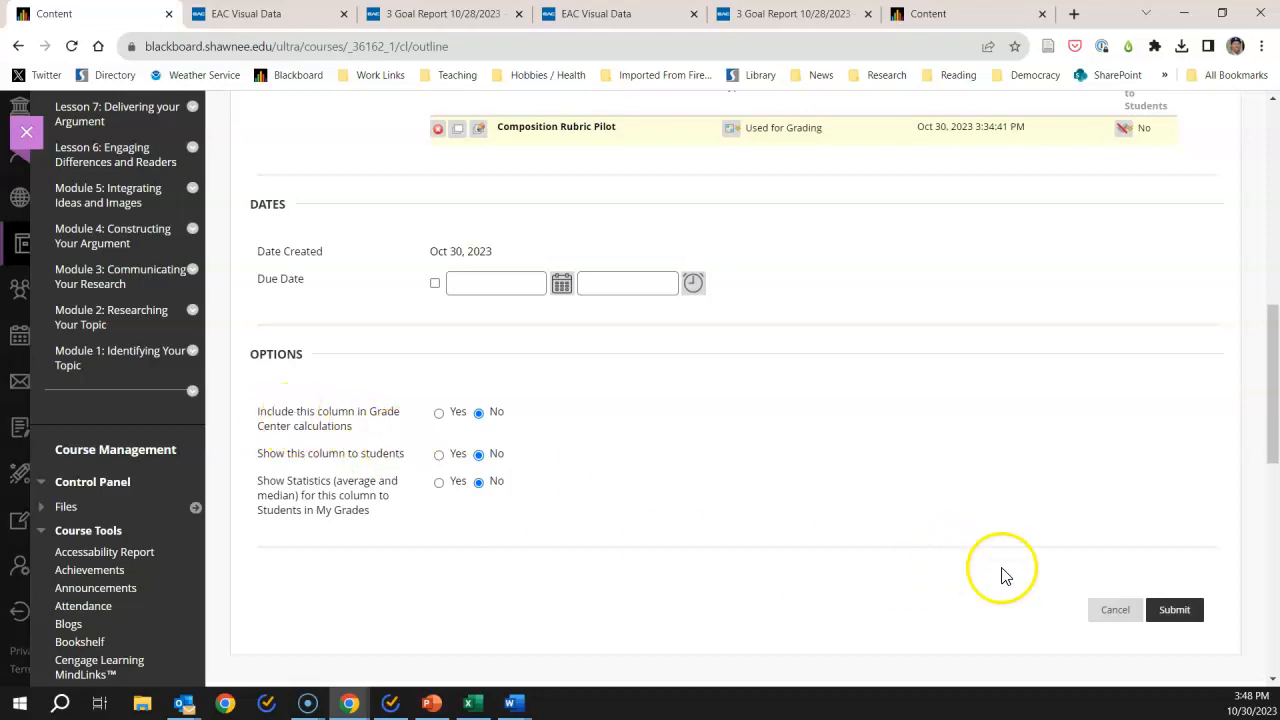
{"action": "left_click", "coordinate": [1177, 610]}
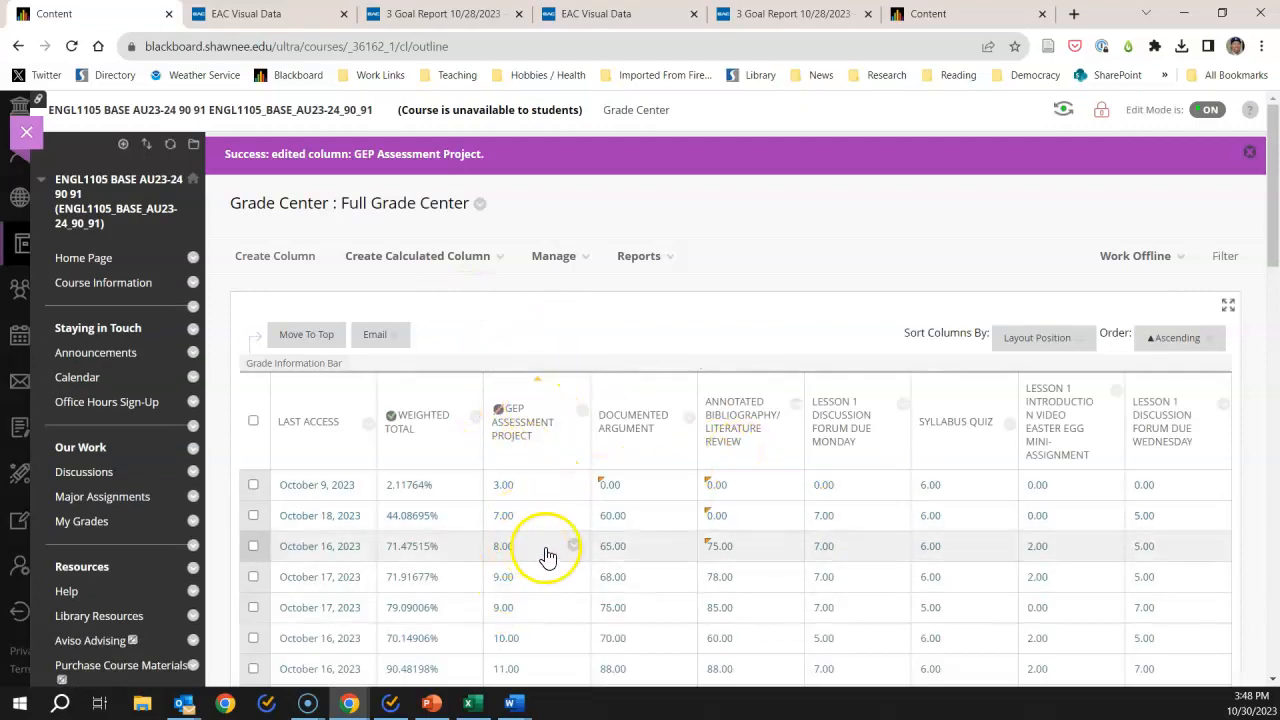
- Open the grade details of the first student's GEP Assessment Project score and review the completed rubric
{"action": "scroll", "coordinate": [545, 552], "scroll_direction": "down", "scroll_amount": 2}
{"action": "scroll", "coordinate": [552, 568], "scroll_direction": "down", "scroll_amount": 1}
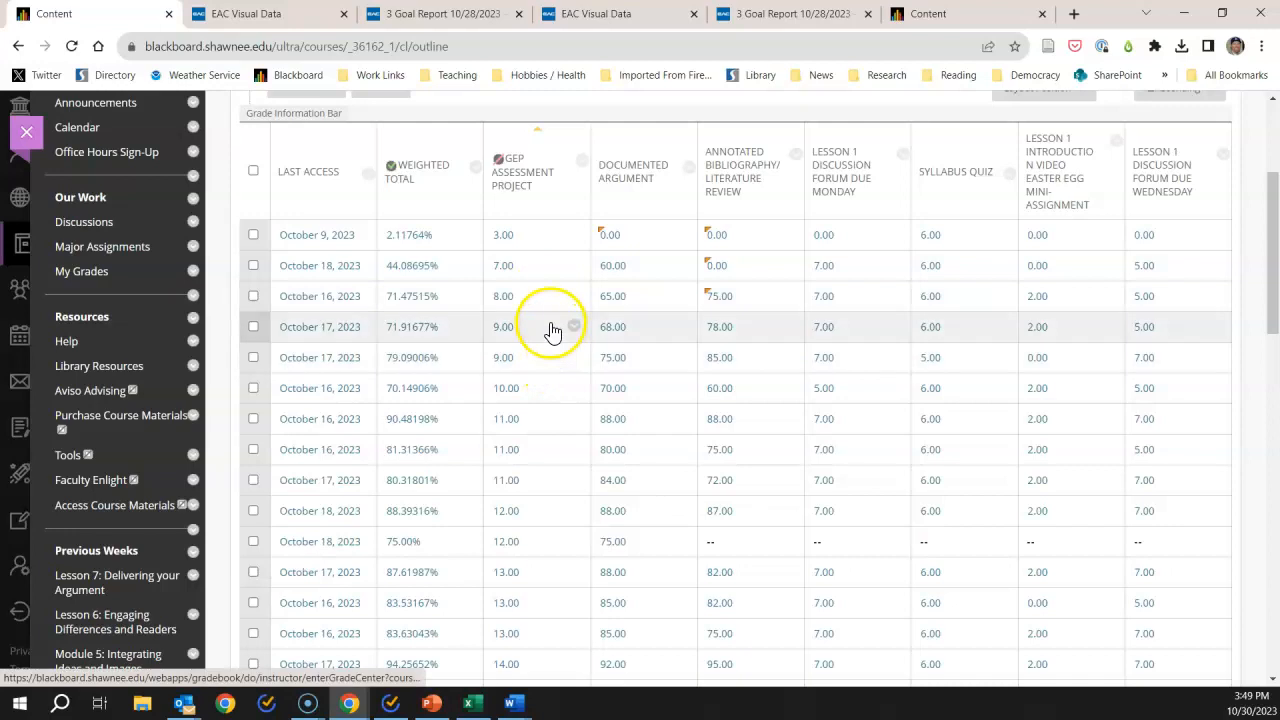
{"action": "left_click", "coordinate": [574, 236]}
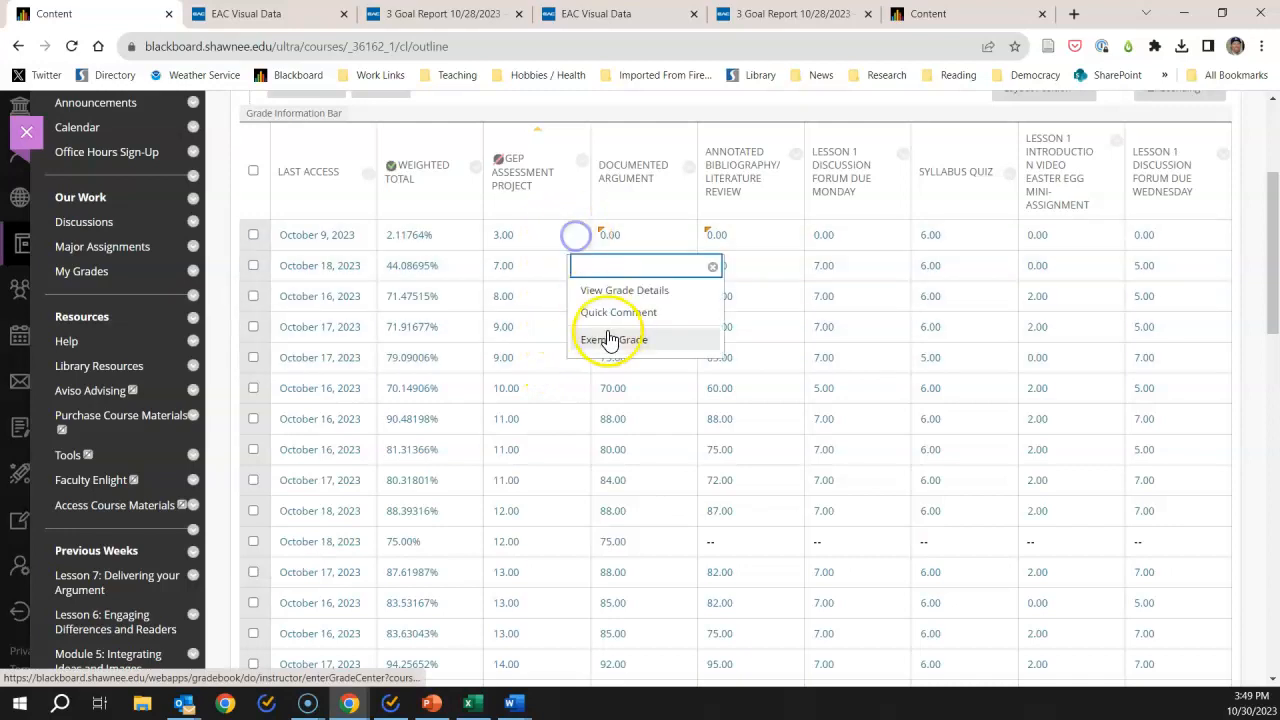
{"action": "left_click", "coordinate": [636, 291]}
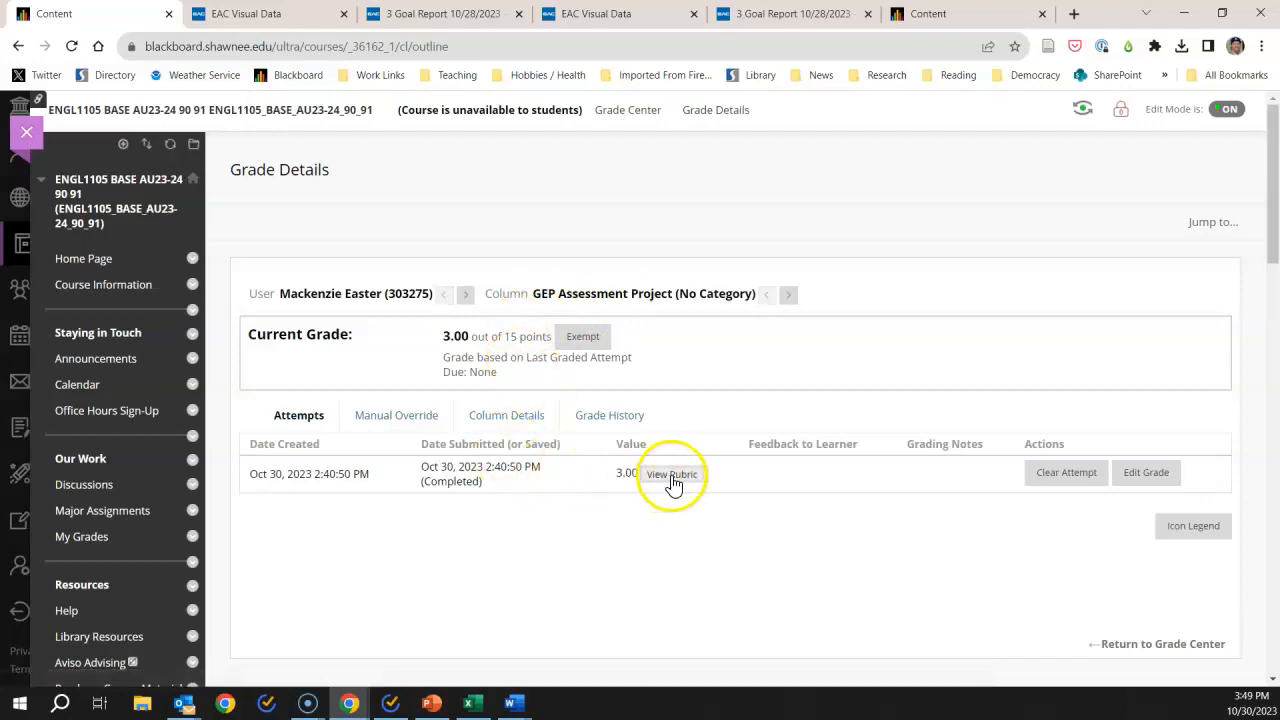
{"action": "left_click", "coordinate": [675, 478]}
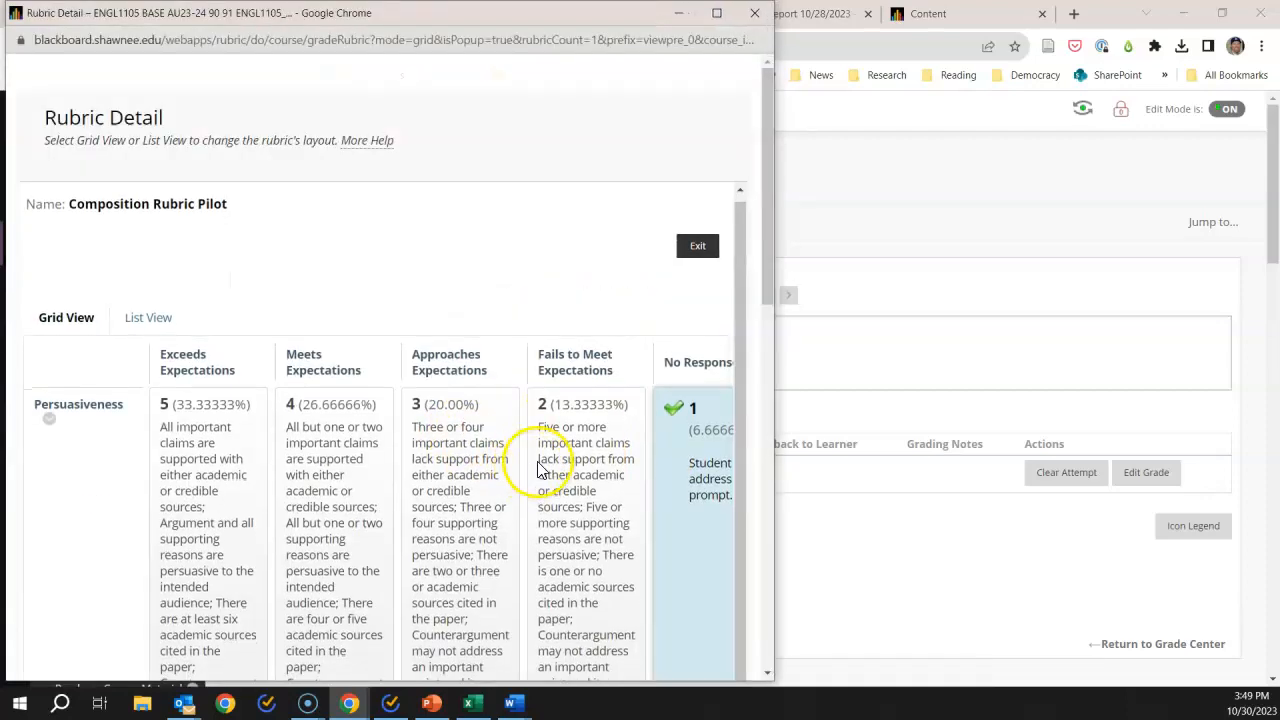
{"action": "scroll", "coordinate": [686, 302], "scroll_direction": "down", "scroll_amount": 3}
{"action": "scroll", "coordinate": [682, 340], "scroll_direction": "down", "scroll_amount": 10}
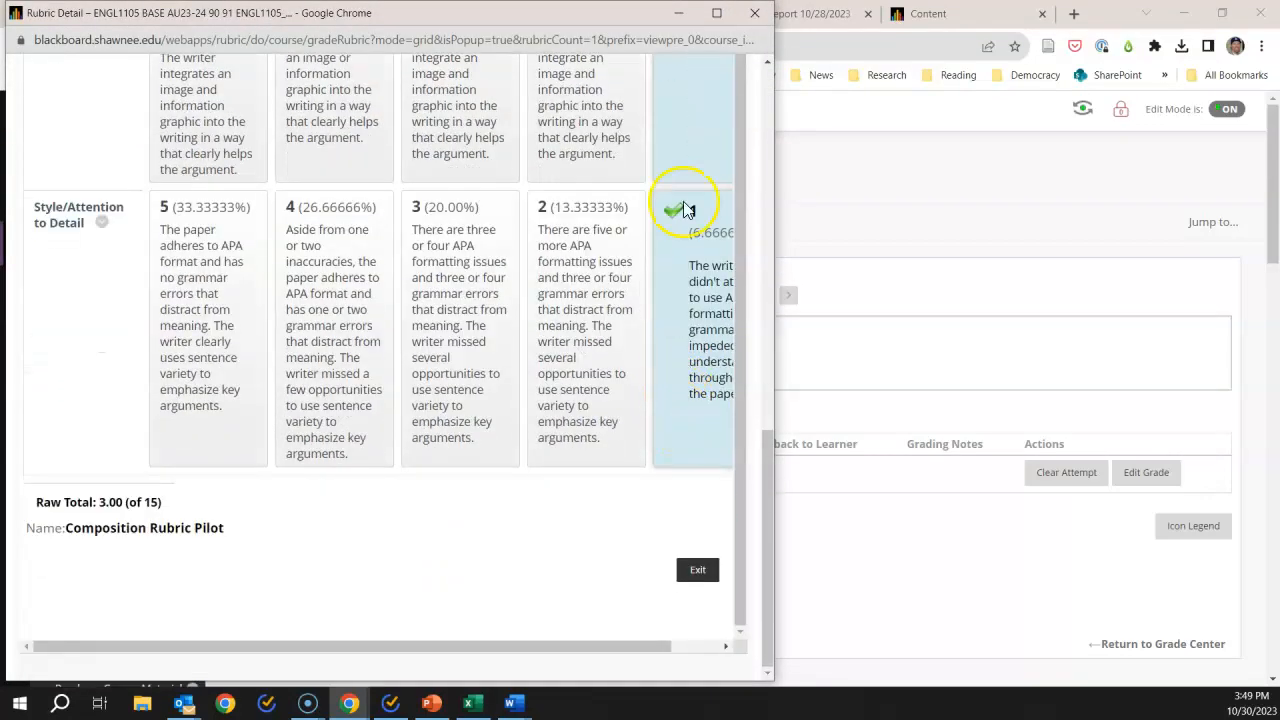
{"action": "left_click", "coordinate": [699, 570]}
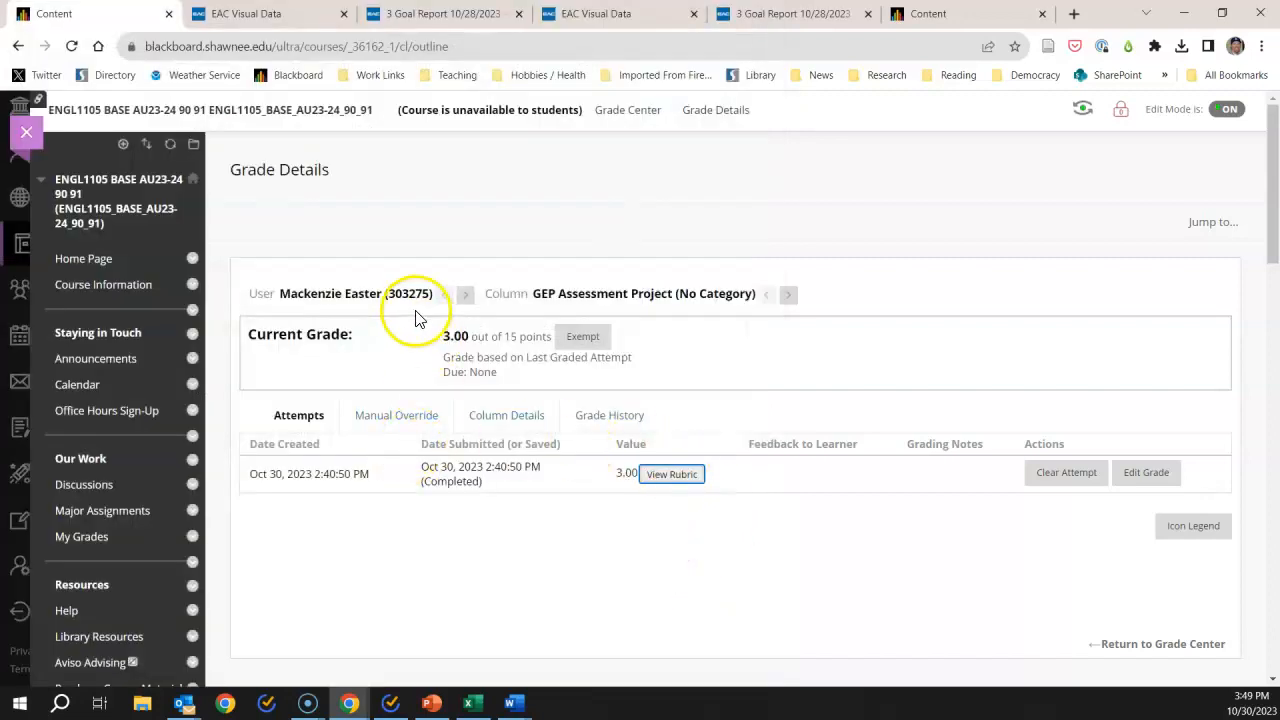
- Review the next student's completed rubric for the GEP Assessment Project and return to the Grade Center
{"action": "left_click", "coordinate": [465, 294]}
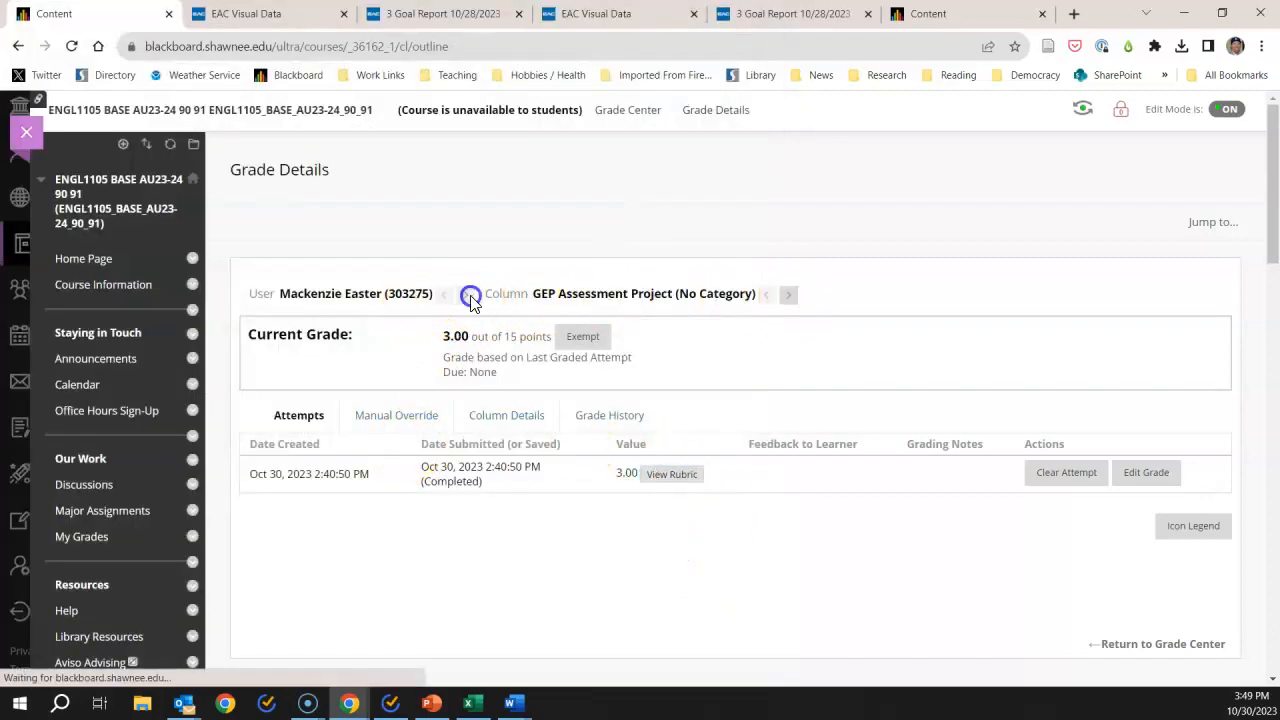
{"action": "left_click", "coordinate": [656, 476]}
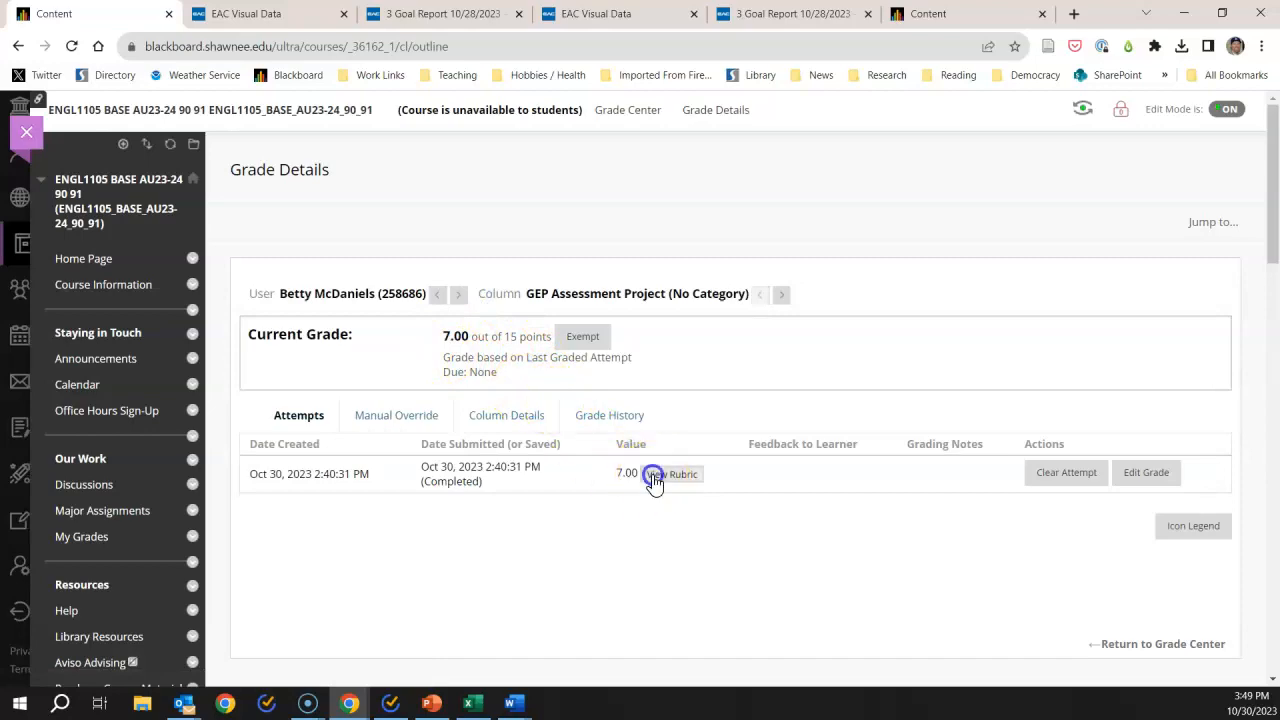
{"action": "scroll", "coordinate": [594, 528], "scroll_direction": "down", "scroll_amount": 10}
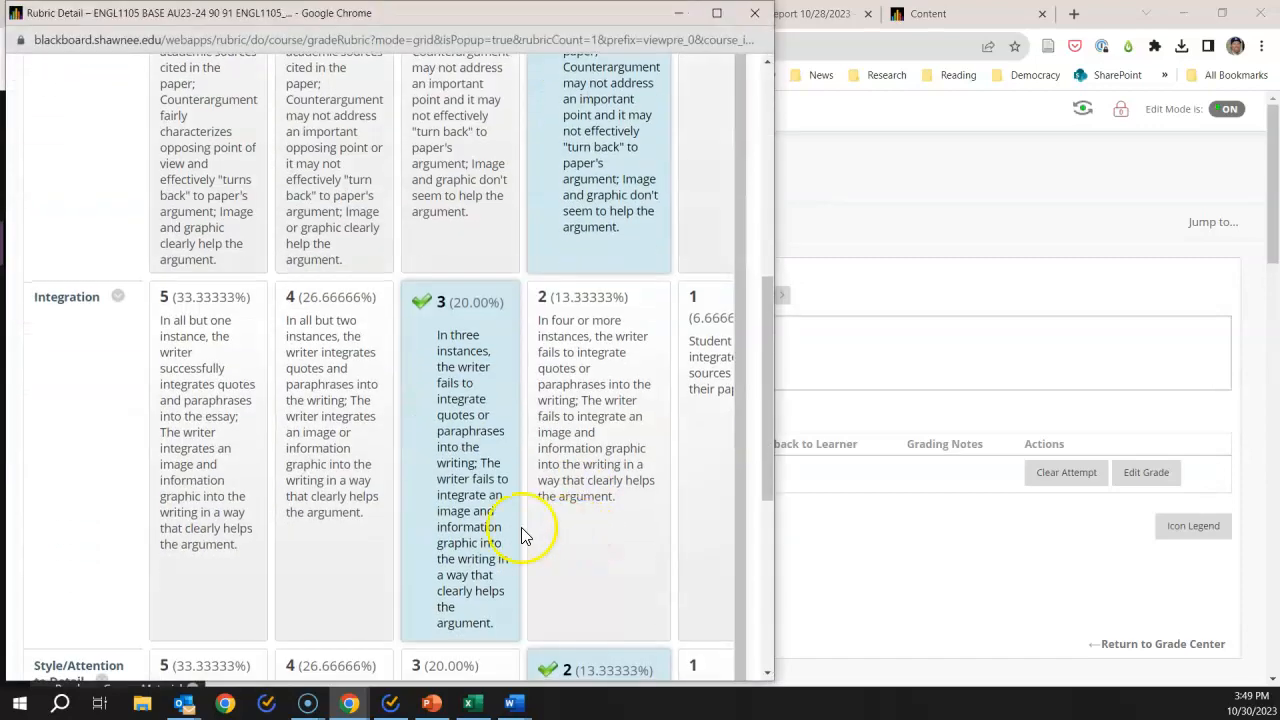
{"action": "scroll", "coordinate": [437, 410], "scroll_direction": "down", "scroll_amount": 2}
{"action": "left_click", "coordinate": [700, 574]}
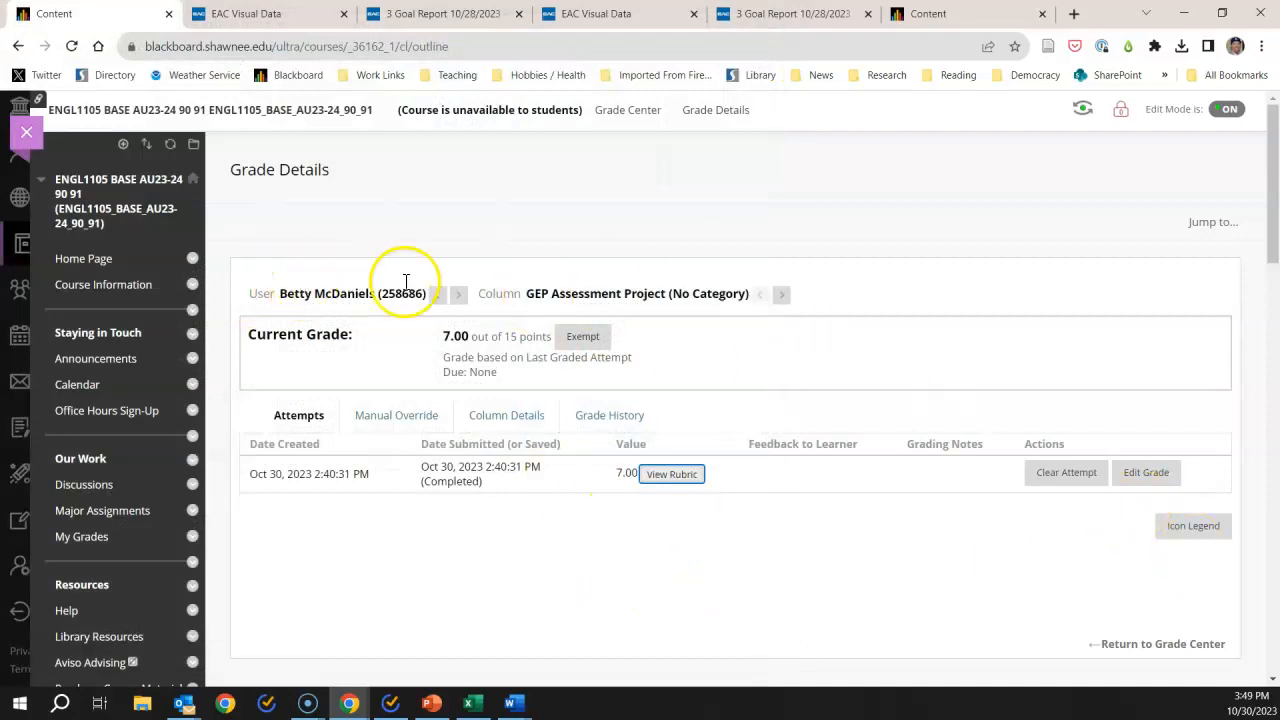
{"action": "left_click", "coordinate": [638, 110]}
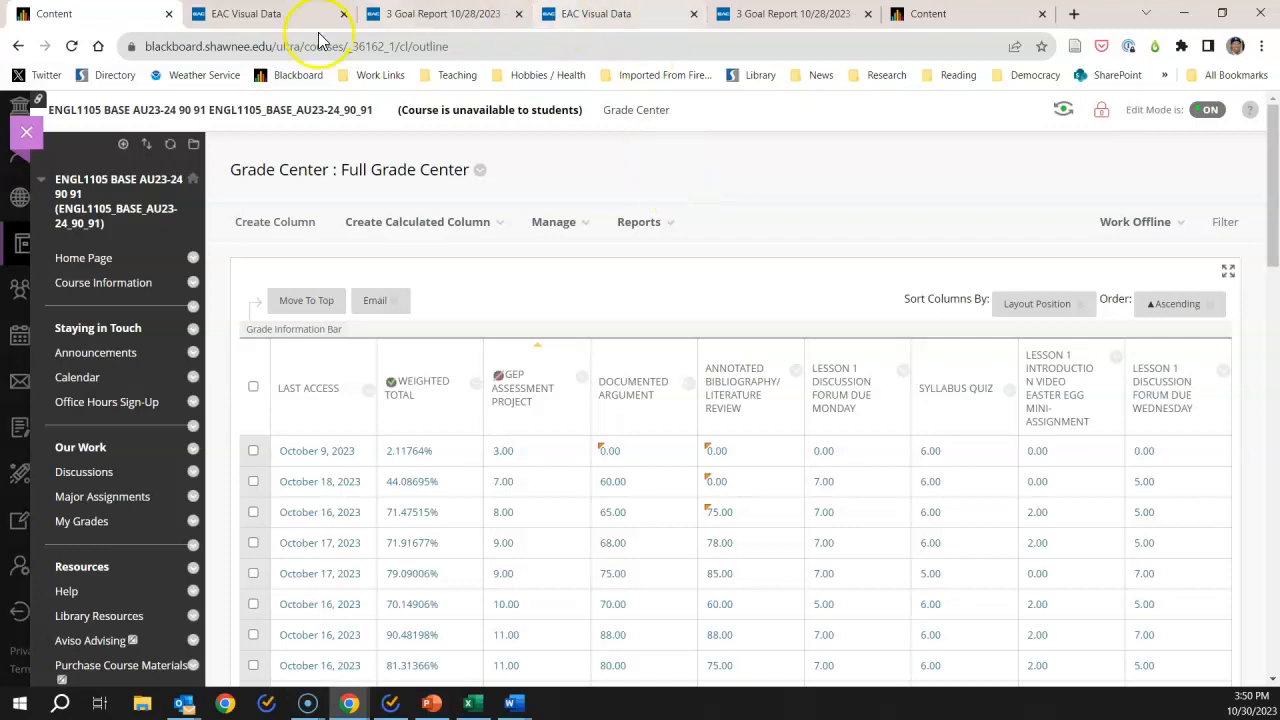
- Leave the course and open Blackboard's Tools page, which offers EAC Visual Data
{"action": "left_click", "coordinate": [251, 16]}
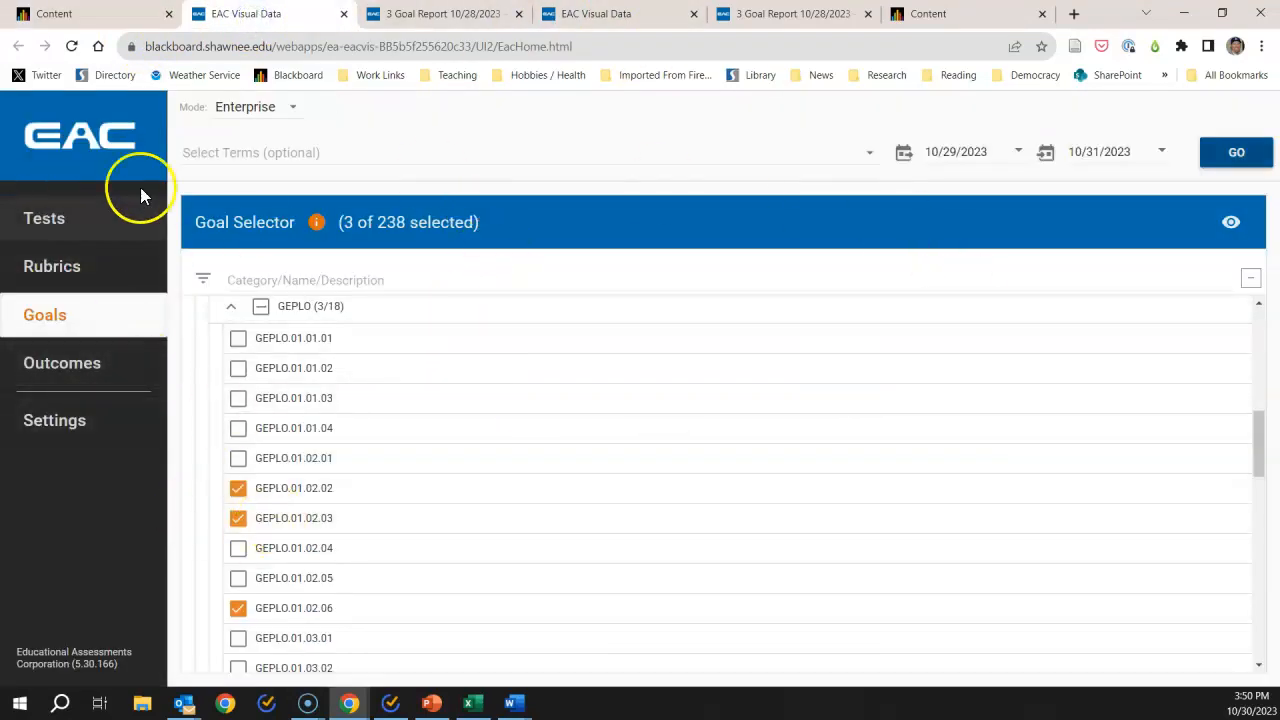
{"action": "left_click", "coordinate": [100, 14]}
{"action": "left_click", "coordinate": [27, 134]}
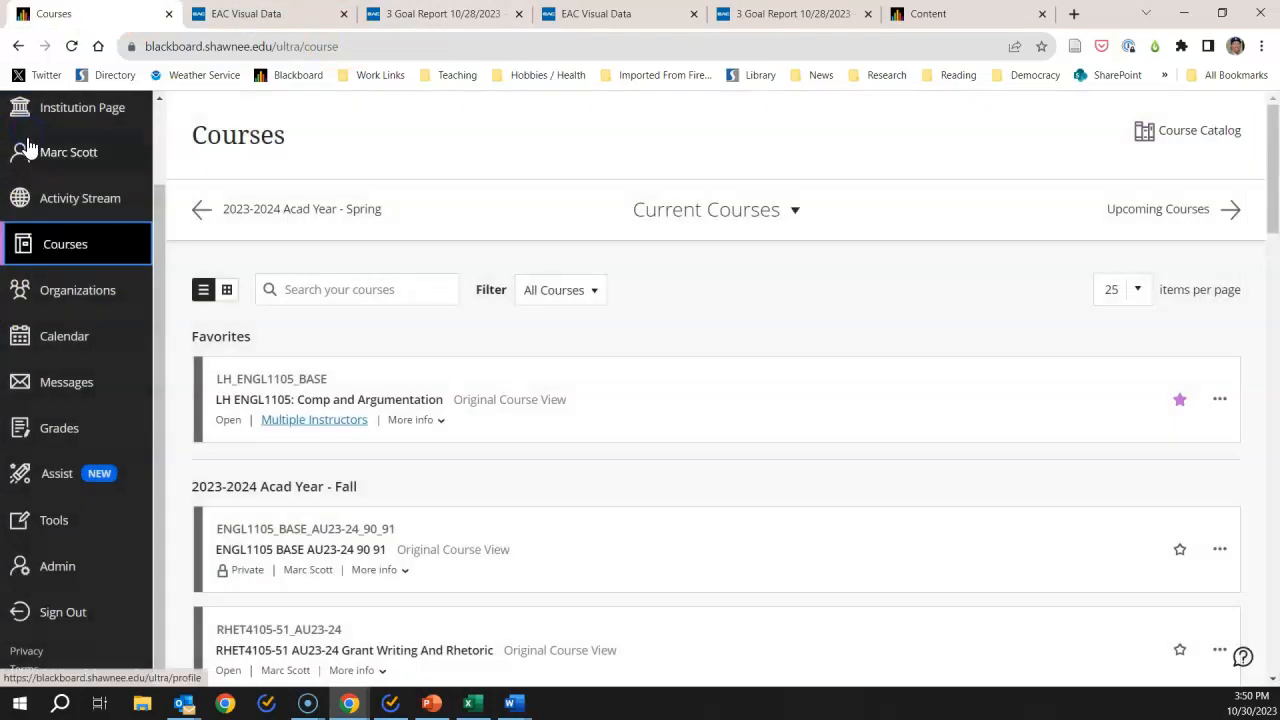
{"action": "left_click", "coordinate": [52, 530]}
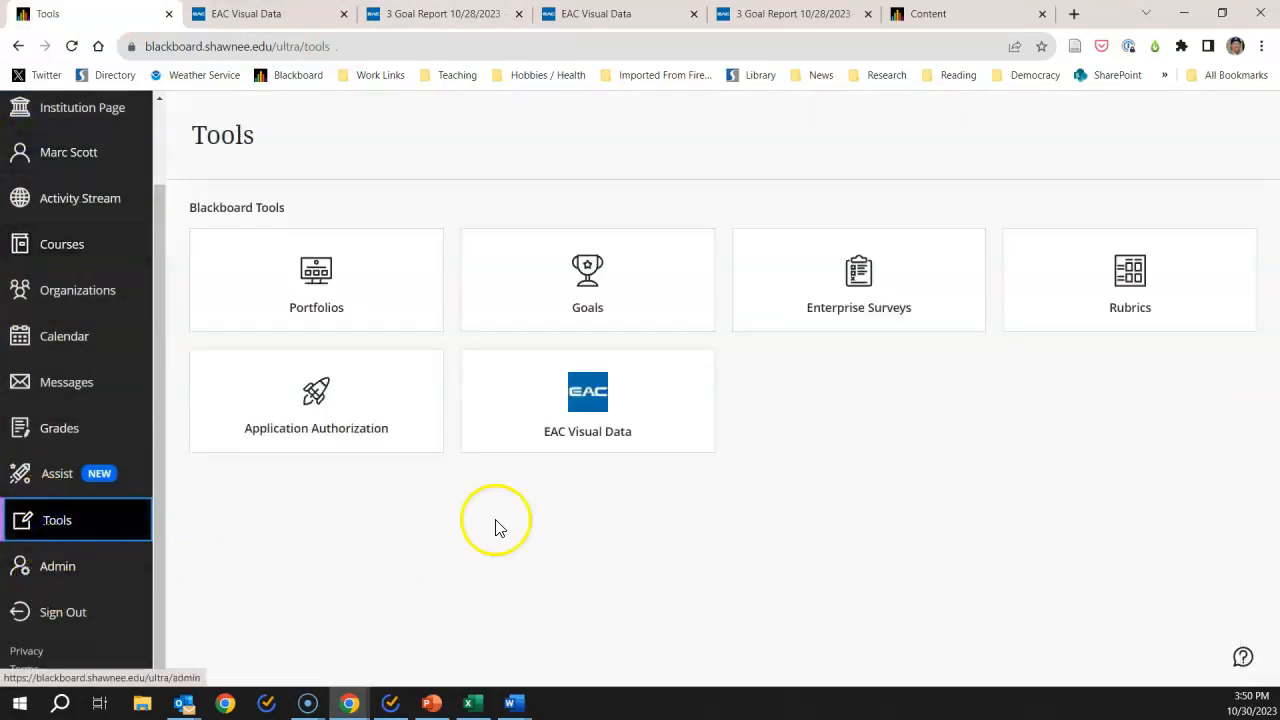
- Launch EAC Visual Data from Blackboard's tools and open its goal selector
{"action": "left_click", "coordinate": [597, 409]}
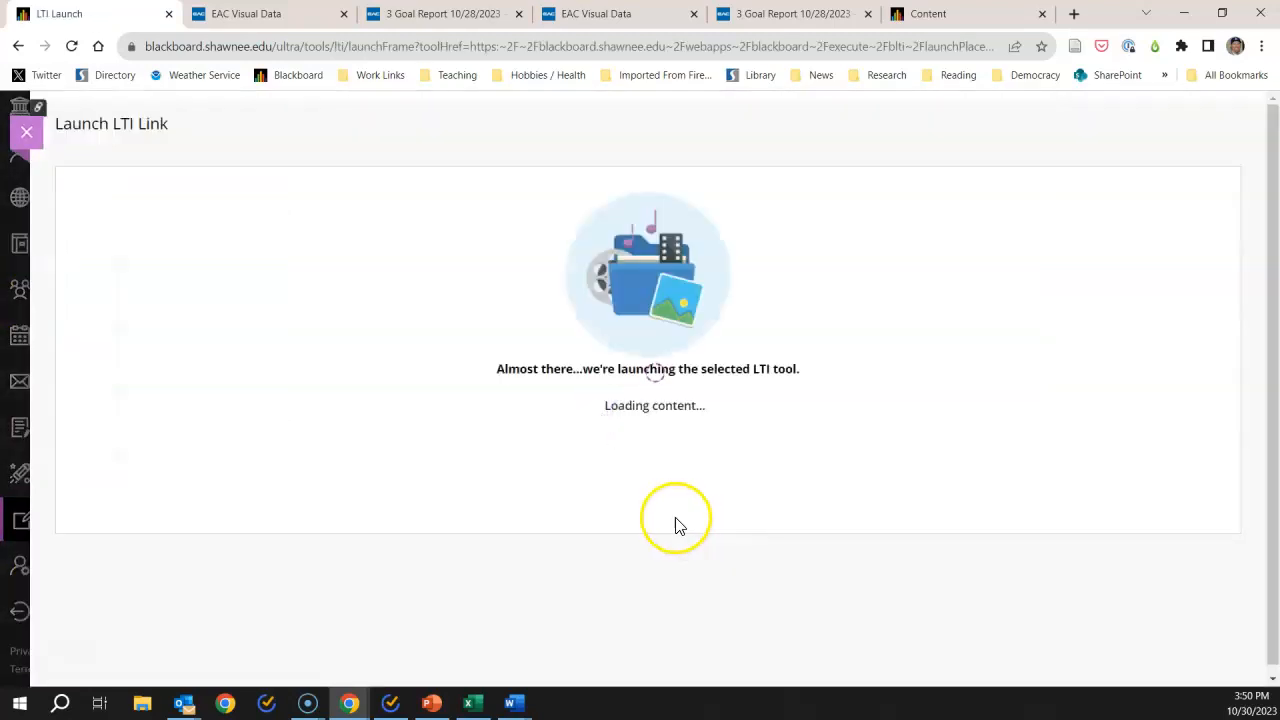
{"action": "left_click", "coordinate": [58, 368]}
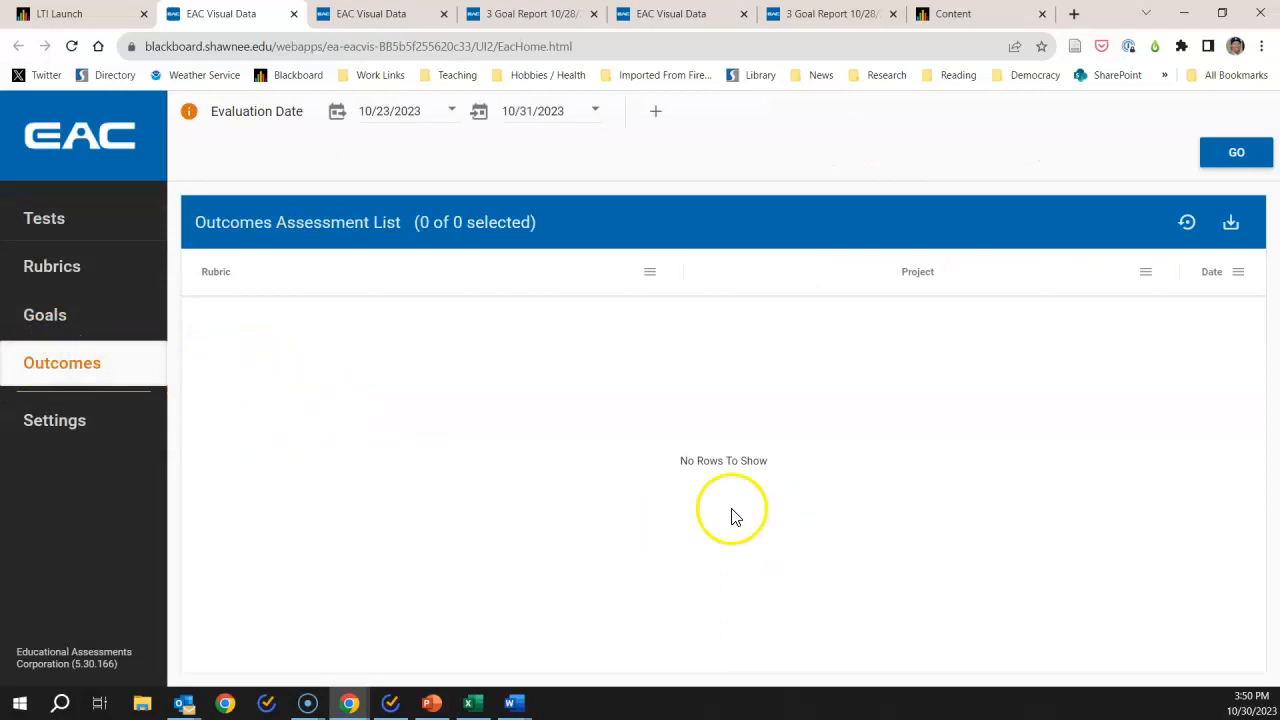
{"action": "left_click", "coordinate": [106, 320]}
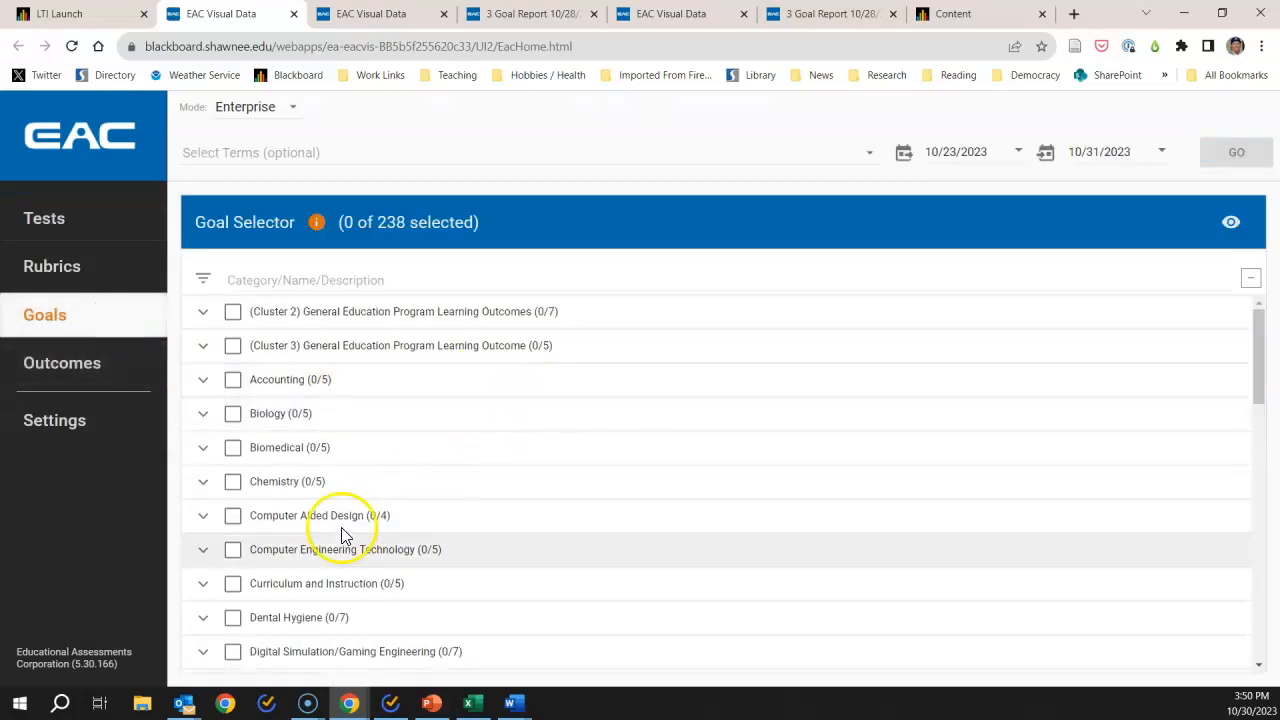
- Expand the GE 1 Program Learning Outcome category and its General Education set down to the individual goals, leaving all of them unselected
{"action": "scroll", "coordinate": [320, 586], "scroll_direction": "down", "scroll_amount": 3}
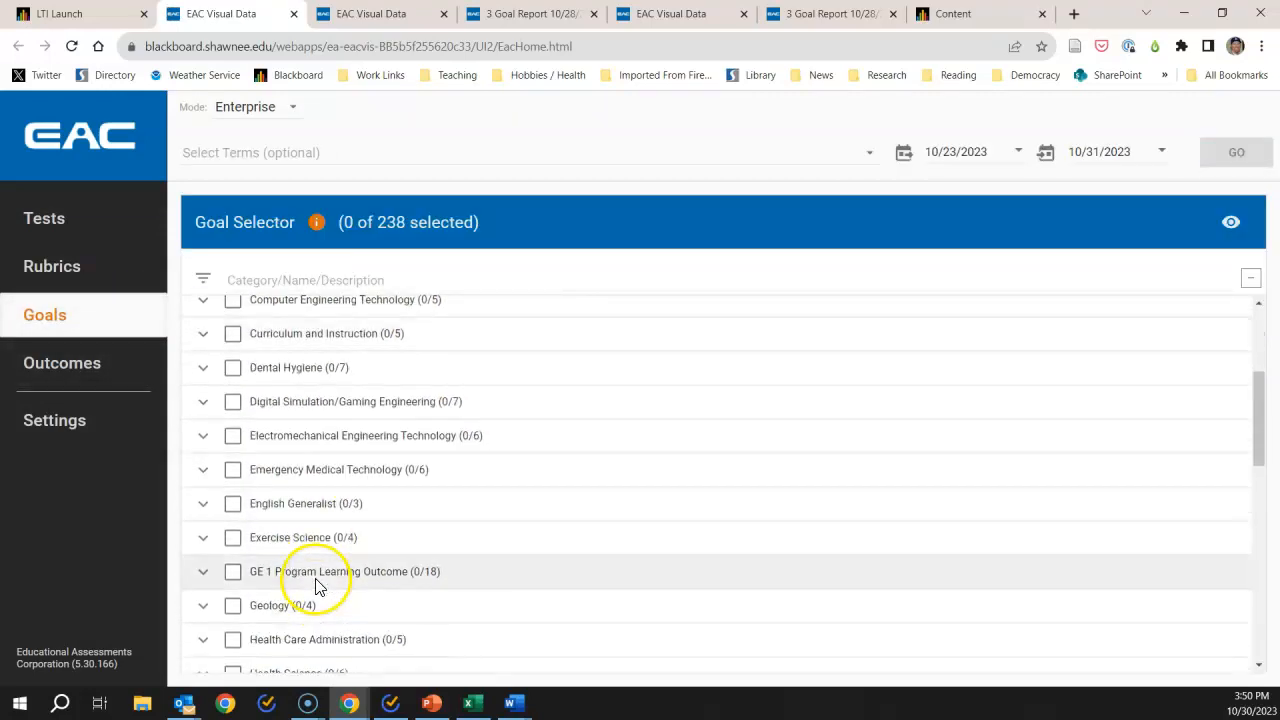
{"action": "scroll", "coordinate": [318, 586], "scroll_direction": "down", "scroll_amount": 1}
{"action": "left_click", "coordinate": [232, 490]}
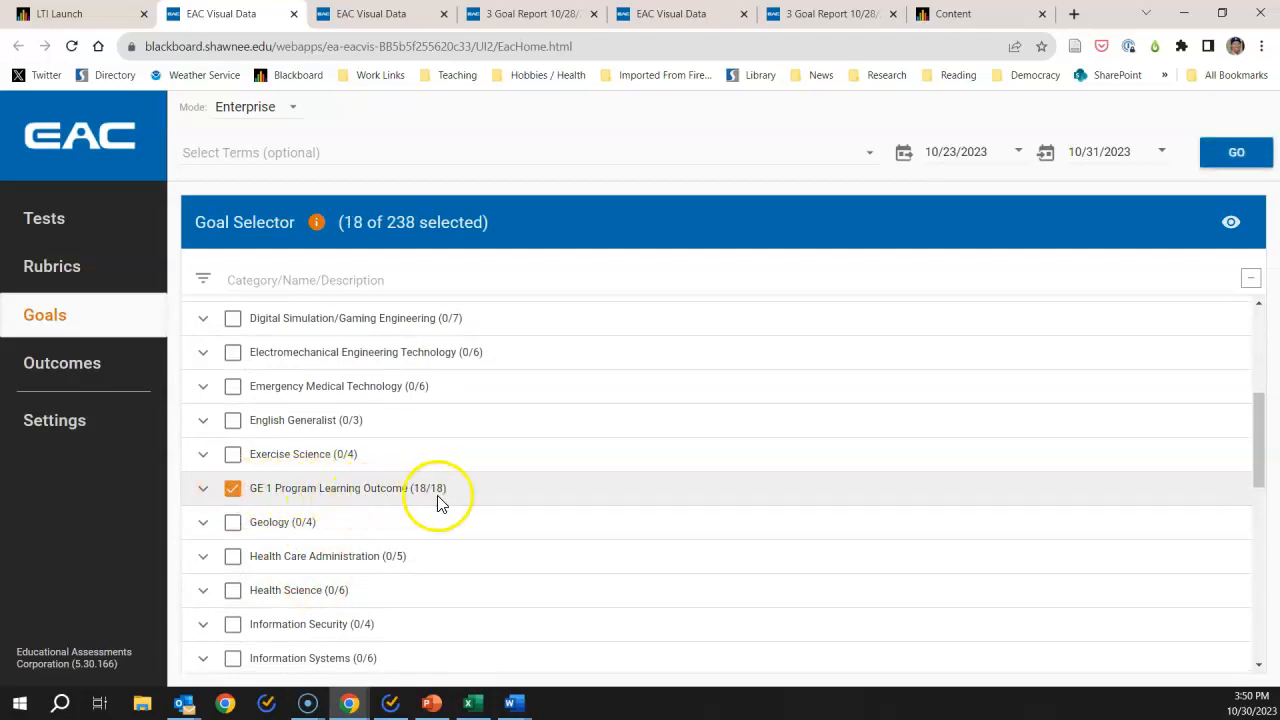
{"action": "left_click", "coordinate": [203, 488]}
{"action": "scroll", "coordinate": [200, 490], "scroll_direction": "down", "scroll_amount": 2}
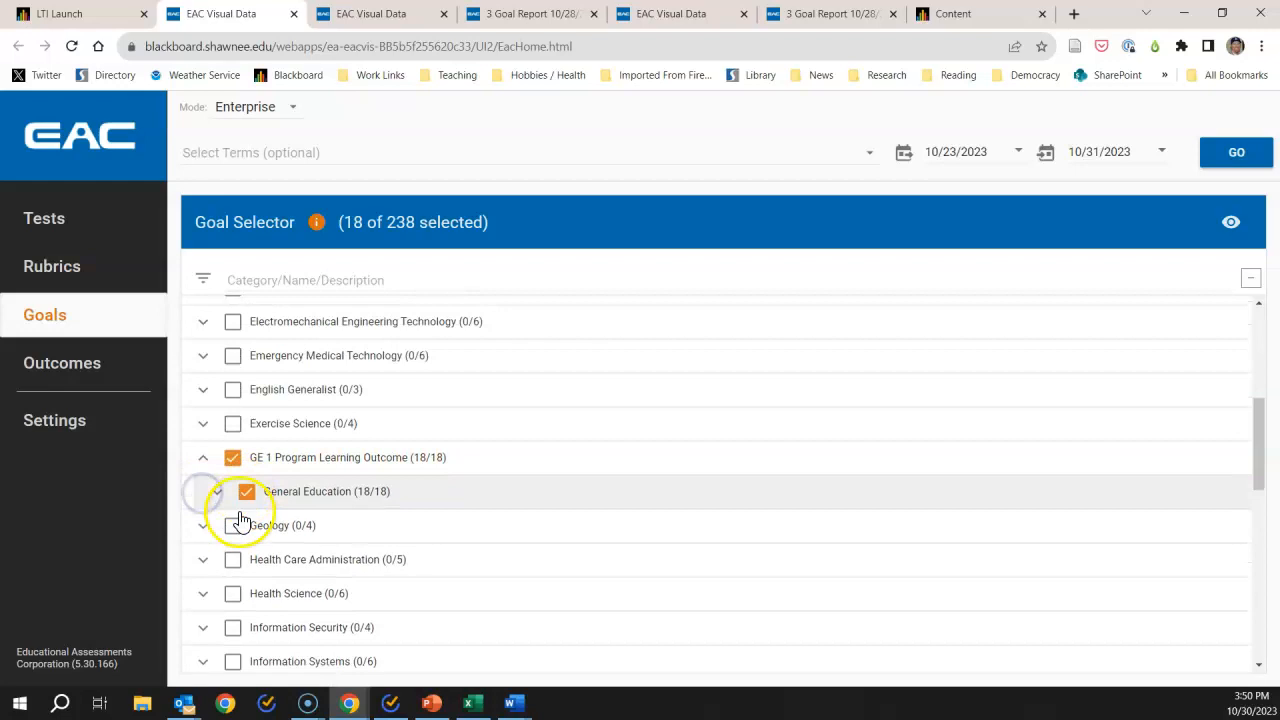
{"action": "left_click", "coordinate": [216, 357]}
{"action": "left_click", "coordinate": [230, 390]}
{"action": "left_click", "coordinate": [270, 396]}
{"action": "scroll", "coordinate": [300, 418], "scroll_direction": "down", "scroll_amount": 2}
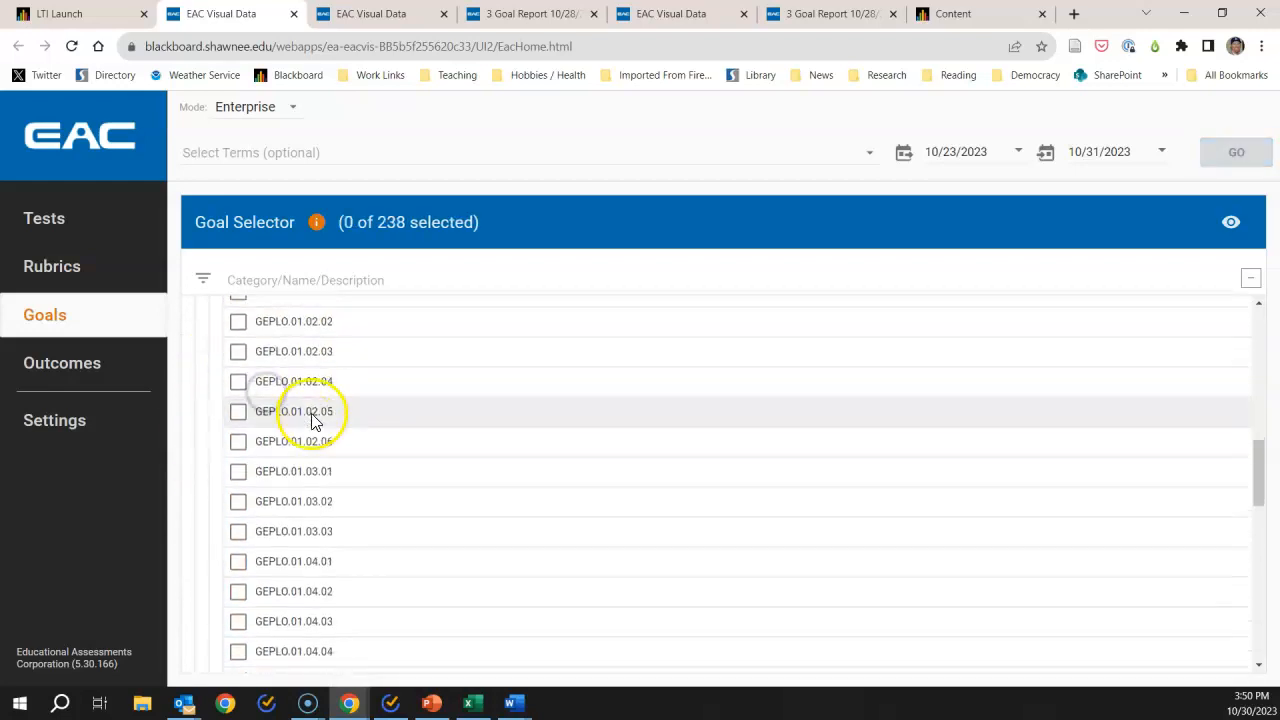
- Select the goals GEPLO.01.02.02, GEPLO.01.02.03 and GEPLO.01.02.06 for the report
{"action": "left_click", "coordinate": [238, 405]}
{"action": "left_click", "coordinate": [238, 435]}
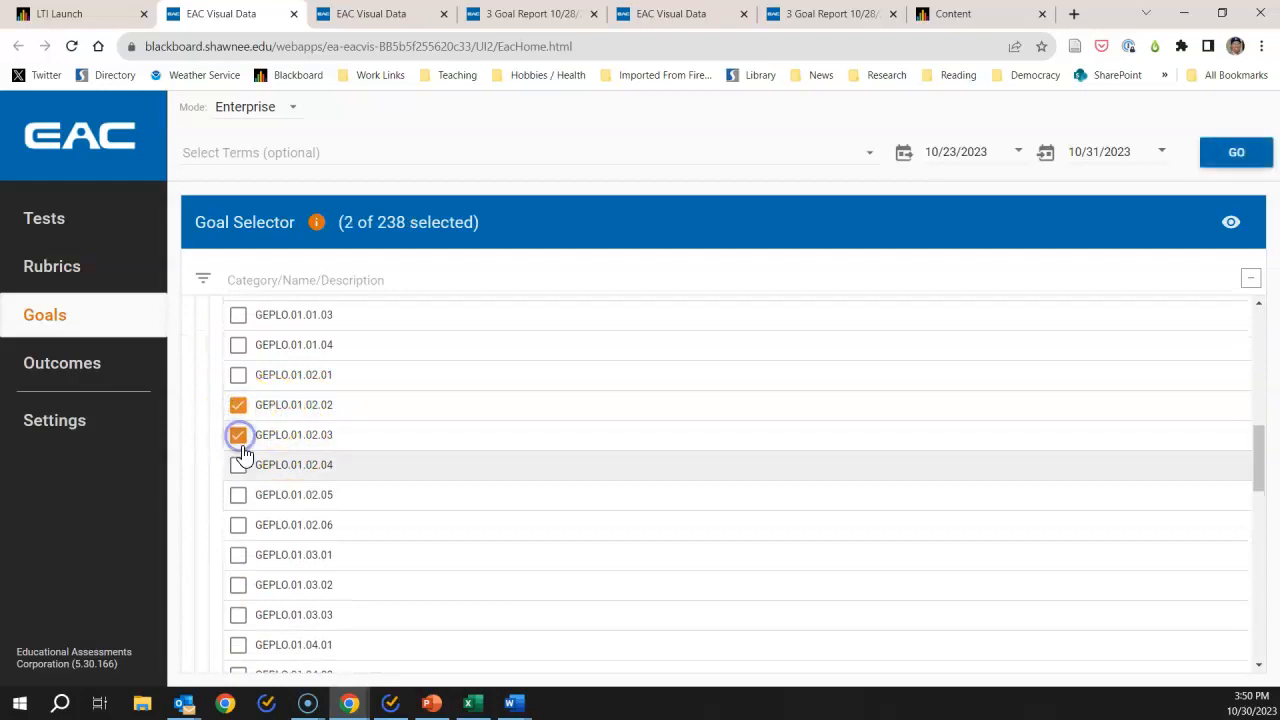
{"action": "left_click", "coordinate": [238, 526]}
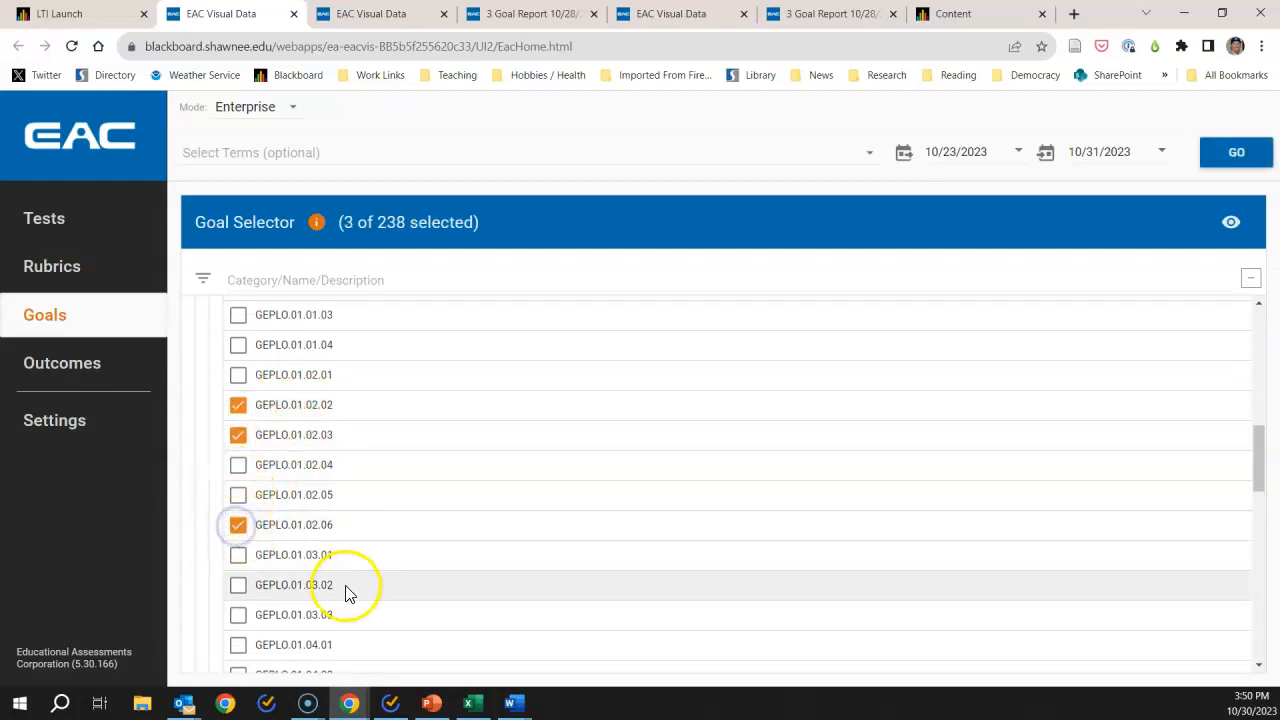
- Set the report's start date to 10/29/2023 and generate the goal report for the three selected goals
{"action": "left_click", "coordinate": [1020, 157]}
{"action": "left_click", "coordinate": [945, 403]}
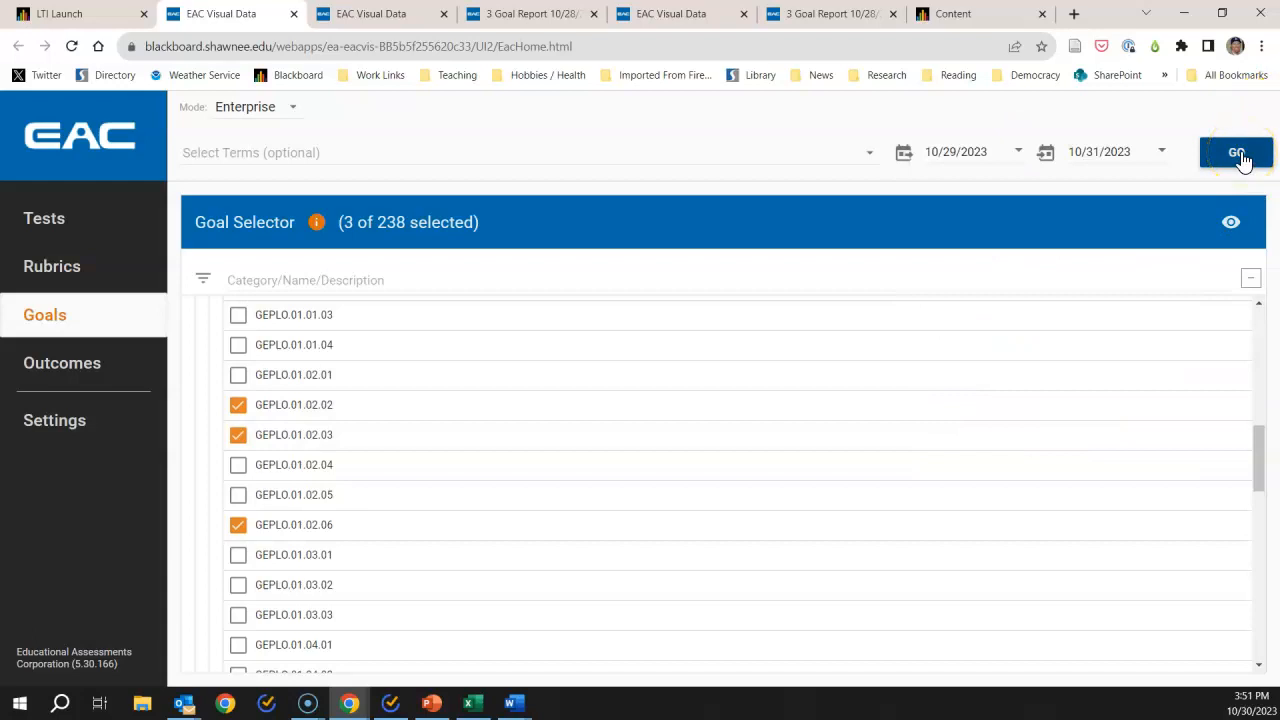
{"action": "left_click", "coordinate": [1238, 155]}
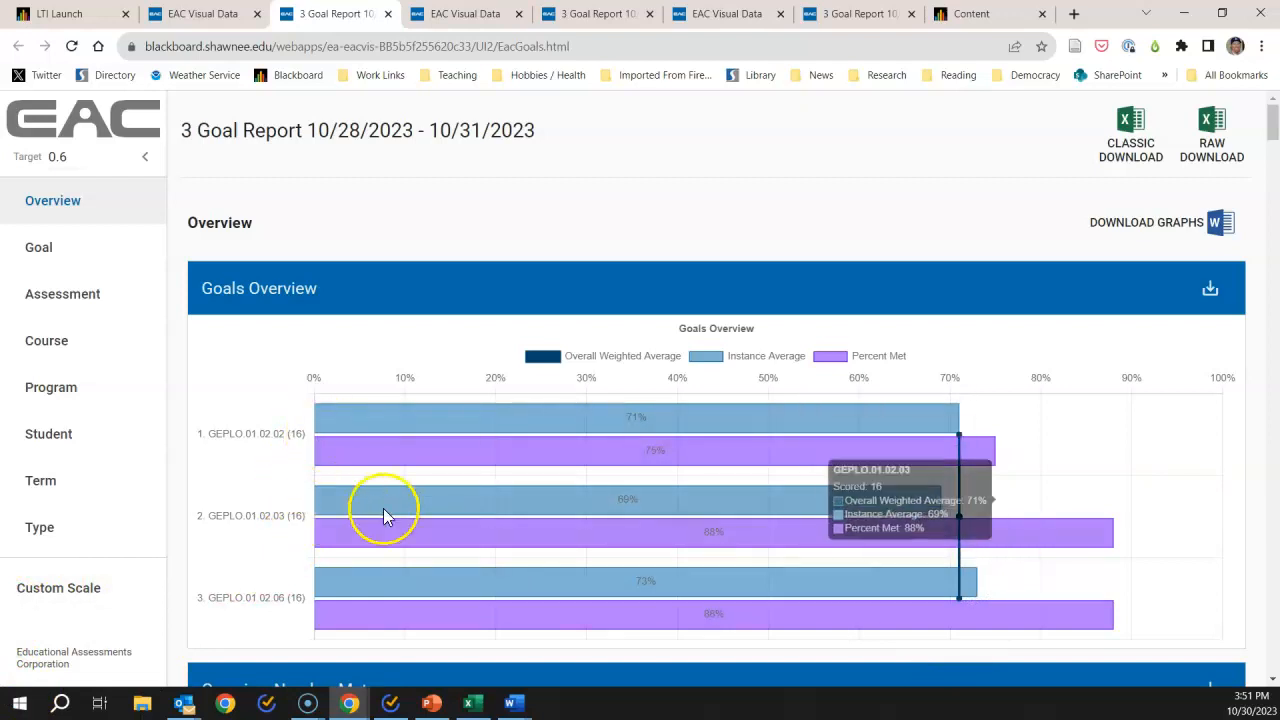
- Review the goal report's Goals Overview chart, Overview Number Met chart and goals table
{"action": "scroll", "coordinate": [414, 523], "scroll_direction": "down", "scroll_amount": 3}
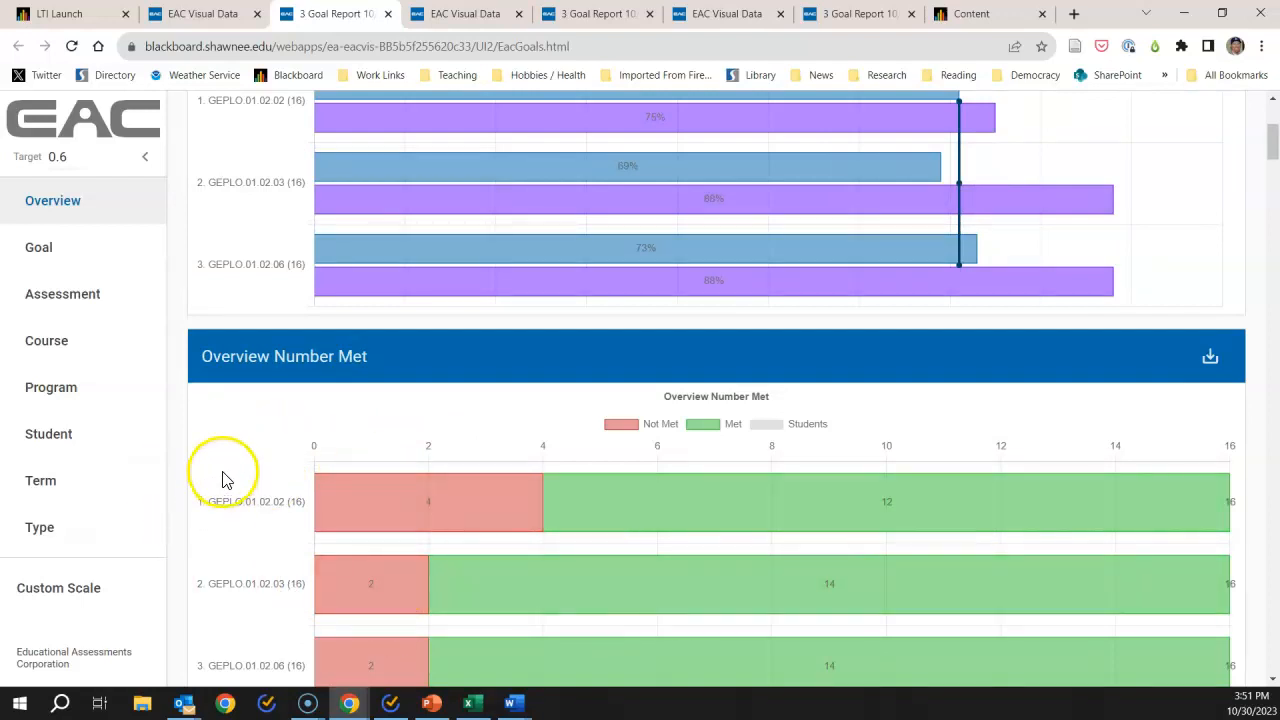
{"action": "scroll", "coordinate": [257, 429], "scroll_direction": "down", "scroll_amount": 3}
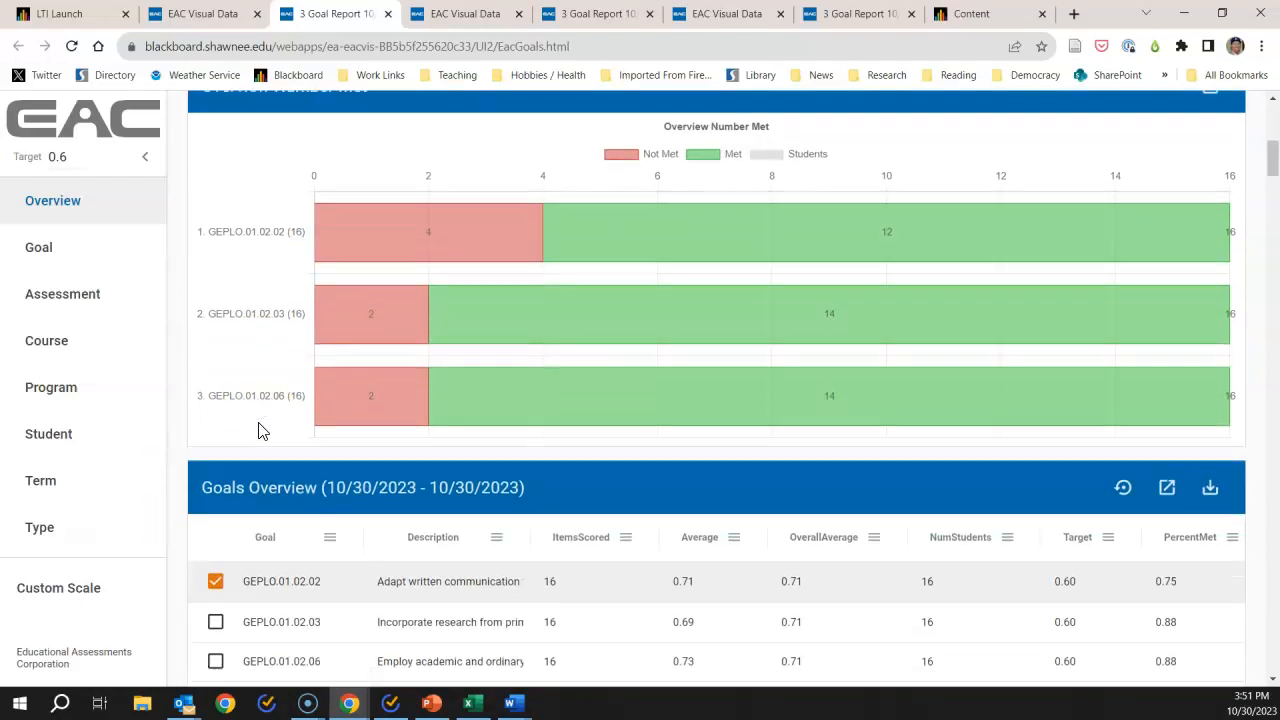
{"action": "scroll", "coordinate": [257, 431], "scroll_direction": "down", "scroll_amount": 4}
{"action": "scroll", "coordinate": [257, 431], "scroll_direction": "up", "scroll_amount": 10}
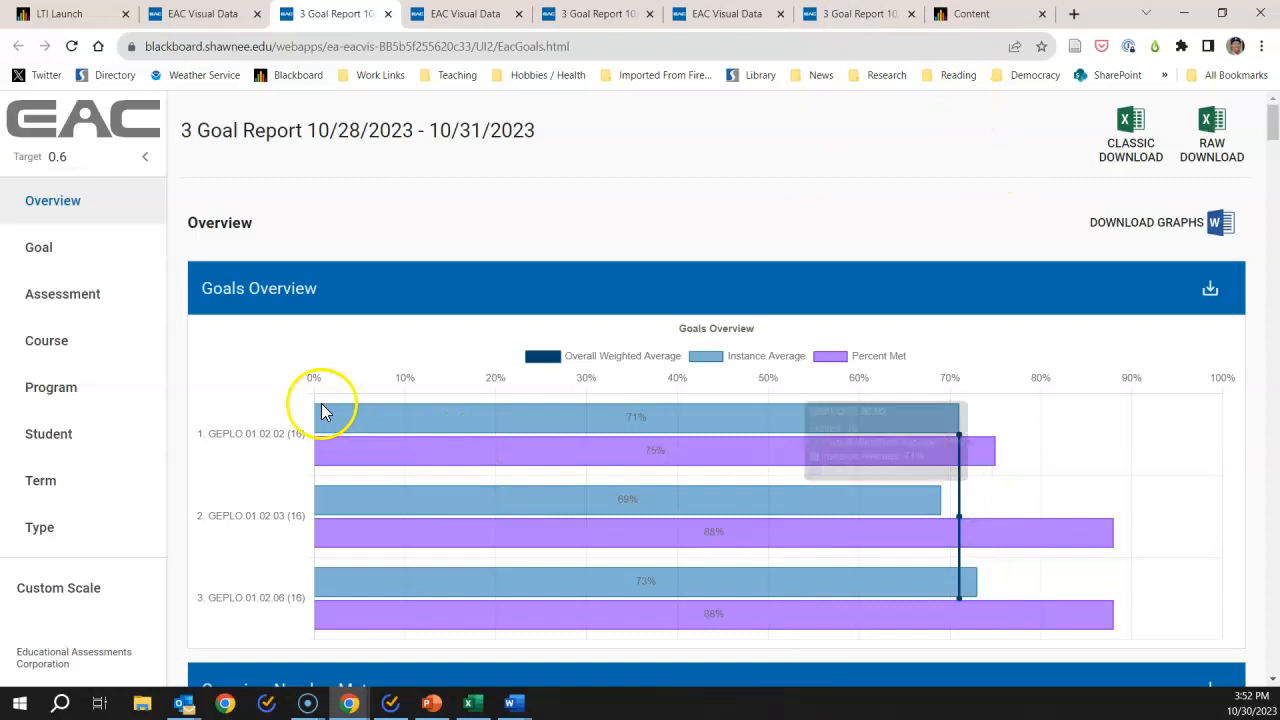
{"action": "scroll", "coordinate": [294, 449], "scroll_direction": "down", "scroll_amount": 4}
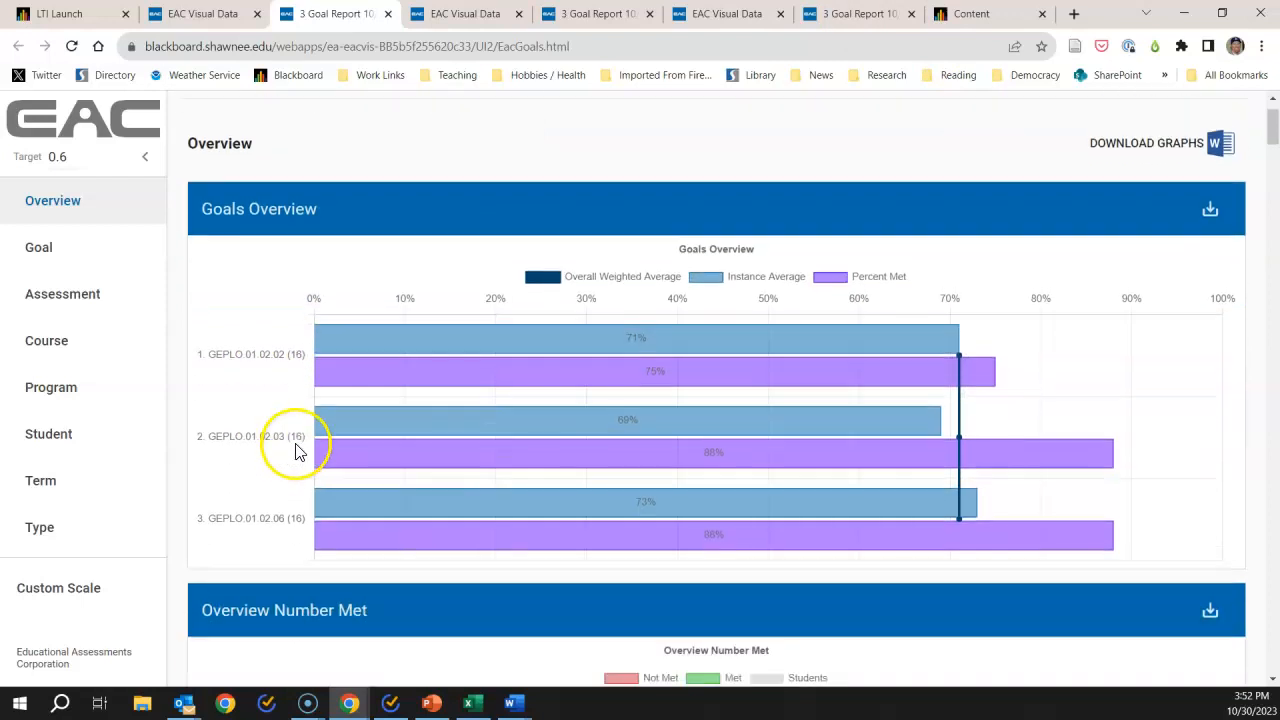
{"action": "scroll", "coordinate": [294, 449], "scroll_direction": "down", "scroll_amount": 1}
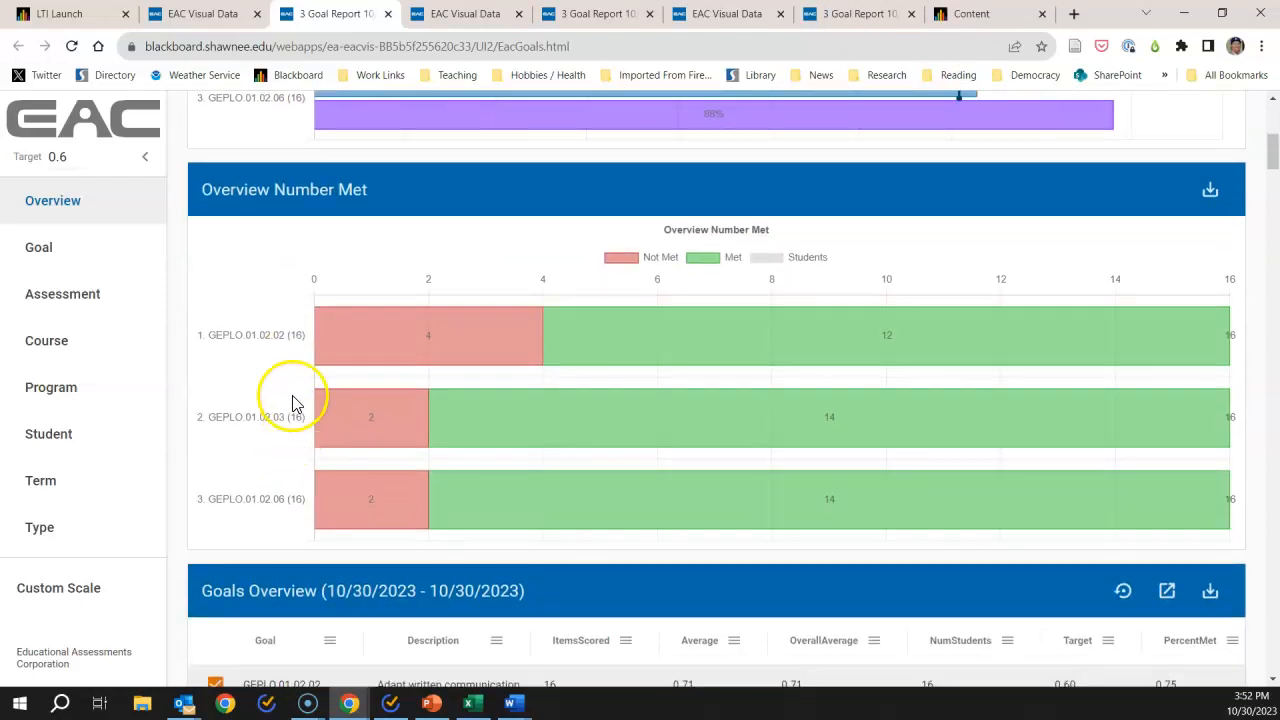
{"action": "scroll", "coordinate": [285, 418], "scroll_direction": "up", "scroll_amount": 5}
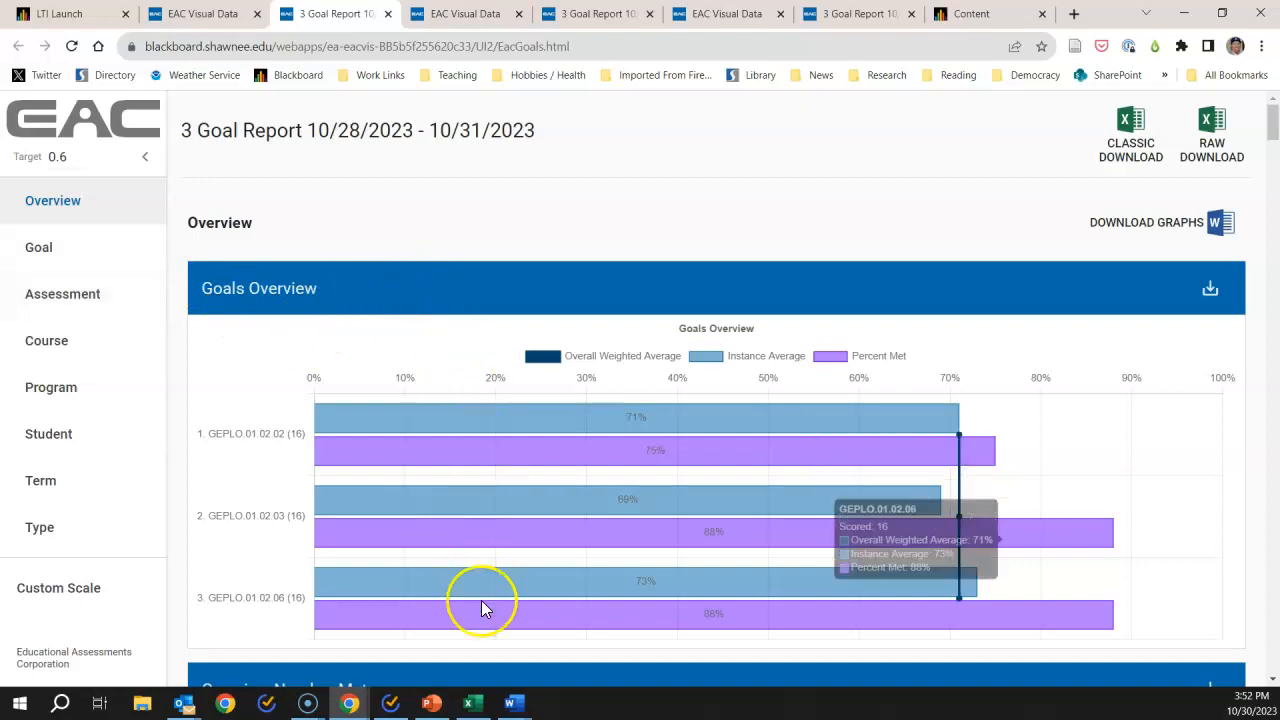
- Open the Composition Rubric Pilot from the ENGL1105 rubrics in an enlarged window, review its achievement levels and points, and minimize it
{"action": "left_click", "coordinate": [970, 13]}
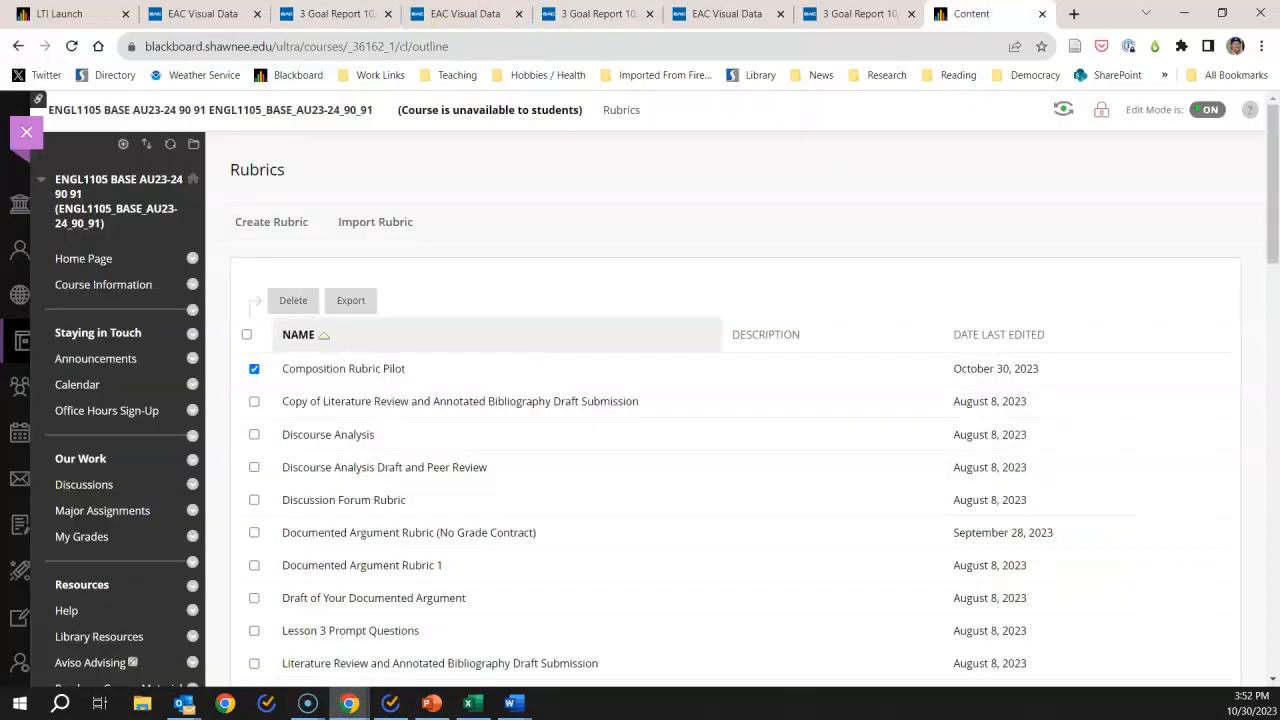
{"action": "left_click", "coordinate": [419, 369]}
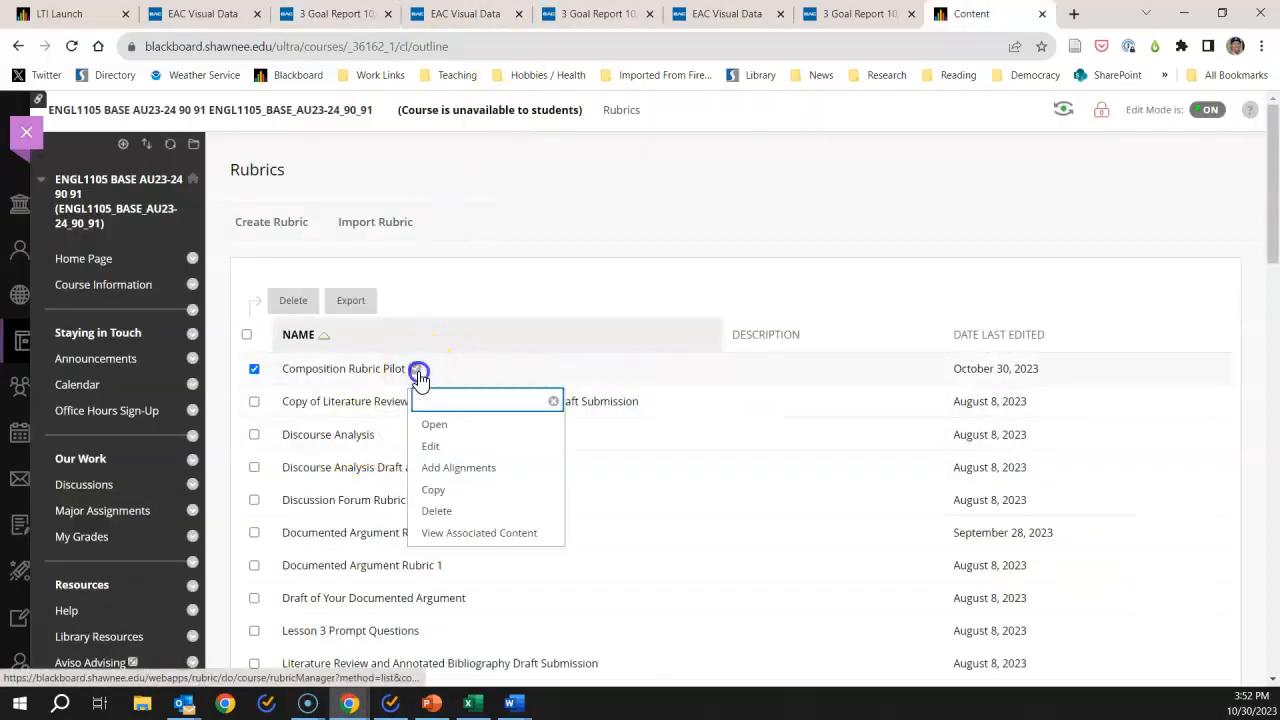
{"action": "left_click", "coordinate": [434, 424]}
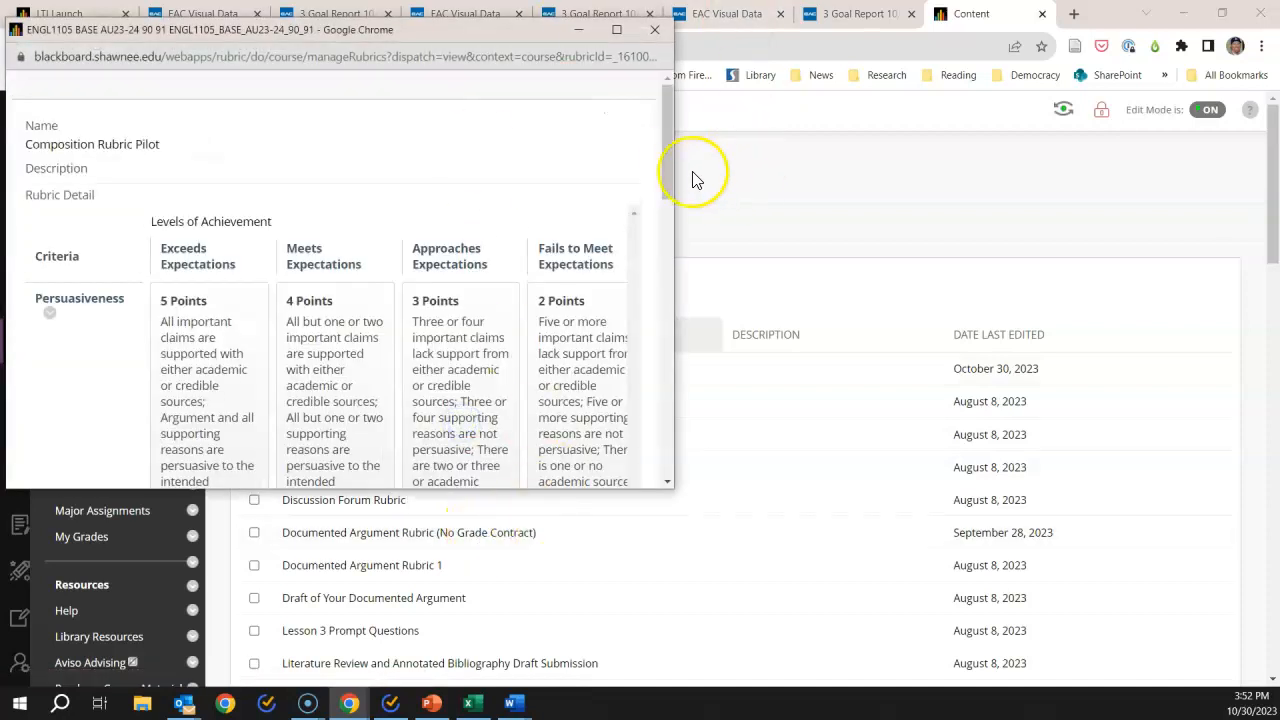
{"action": "left_click_drag", "start_coordinate": [674, 165], "coordinate": [903, 175]}
{"action": "left_click", "coordinate": [843, 35]}
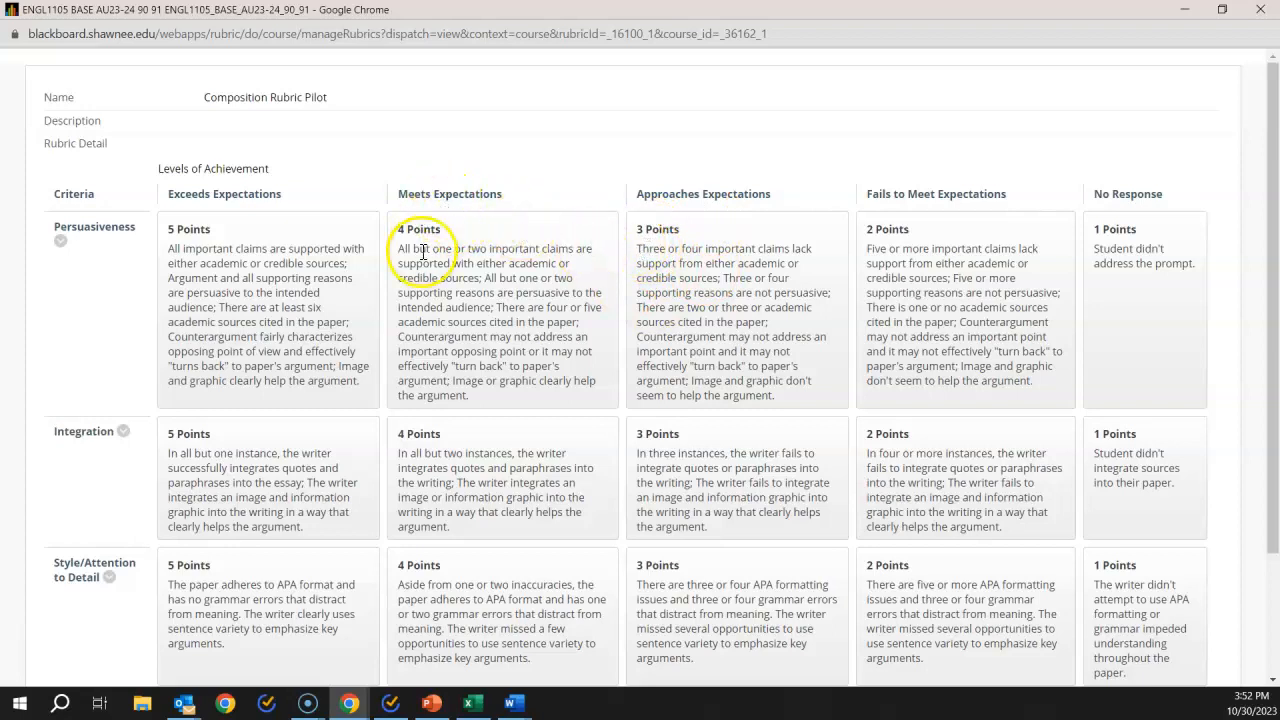
{"action": "left_click", "coordinate": [1184, 10]}
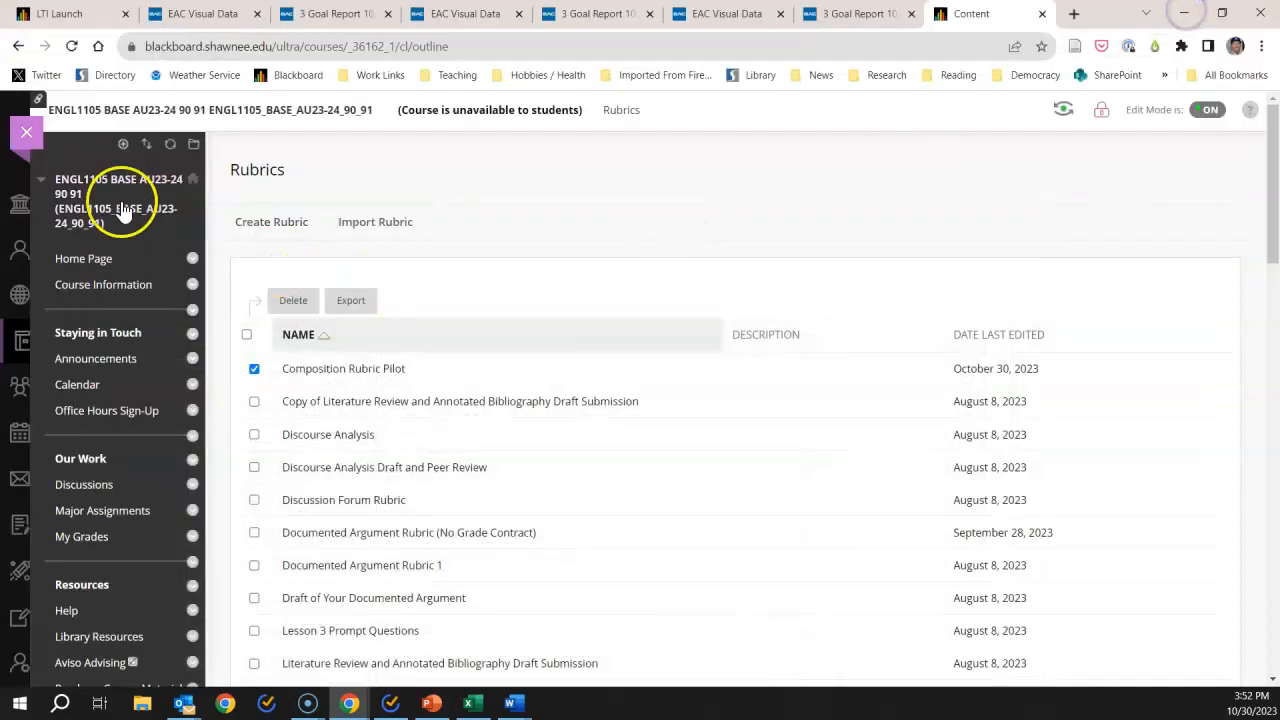
- Switch to the already open goal report that uses the 0.8 target and review its overview charts
{"action": "left_click", "coordinate": [858, 13]}
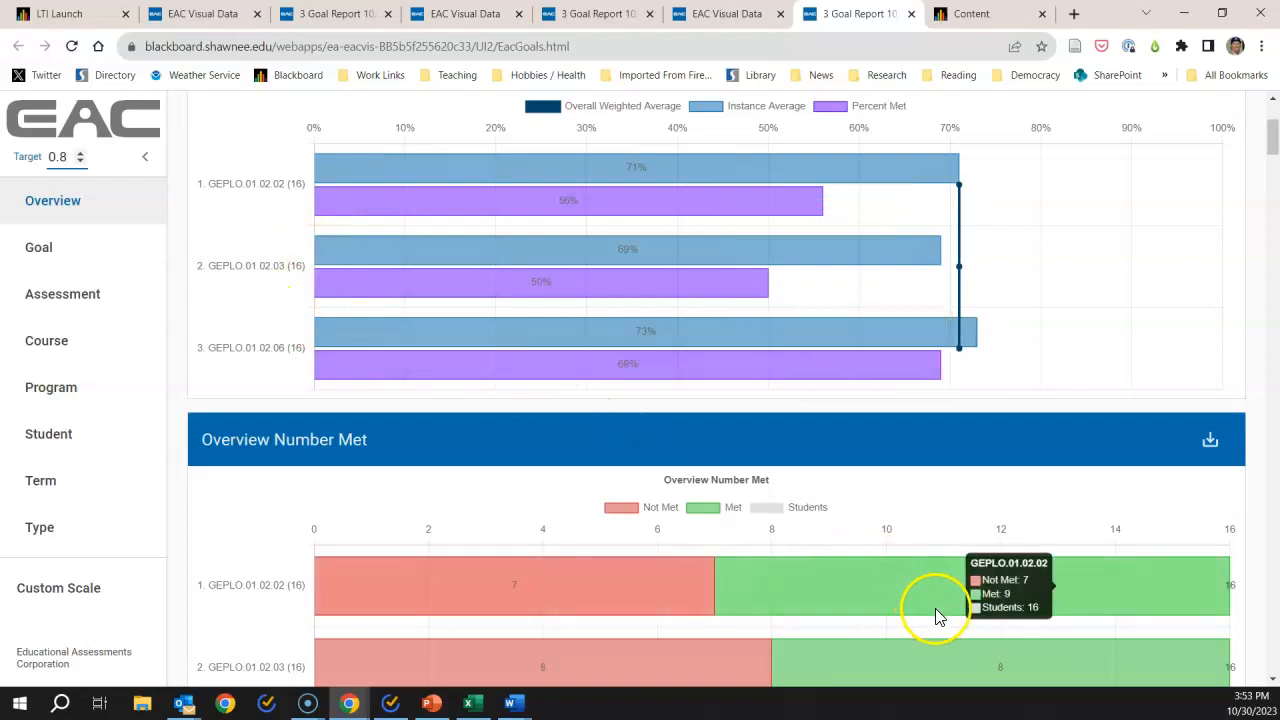
{"action": "scroll", "coordinate": [335, 632], "scroll_direction": "up", "scroll_amount": 1}
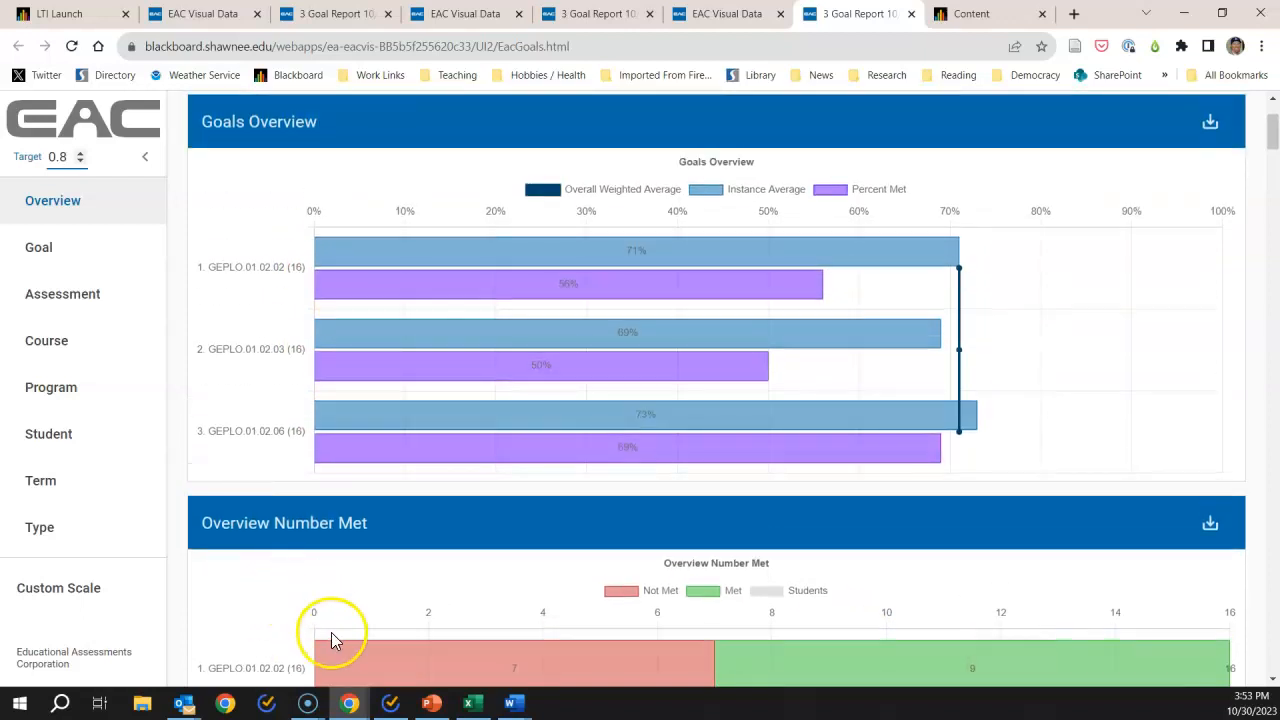
{"action": "scroll", "coordinate": [335, 642], "scroll_direction": "up", "scroll_amount": 1}
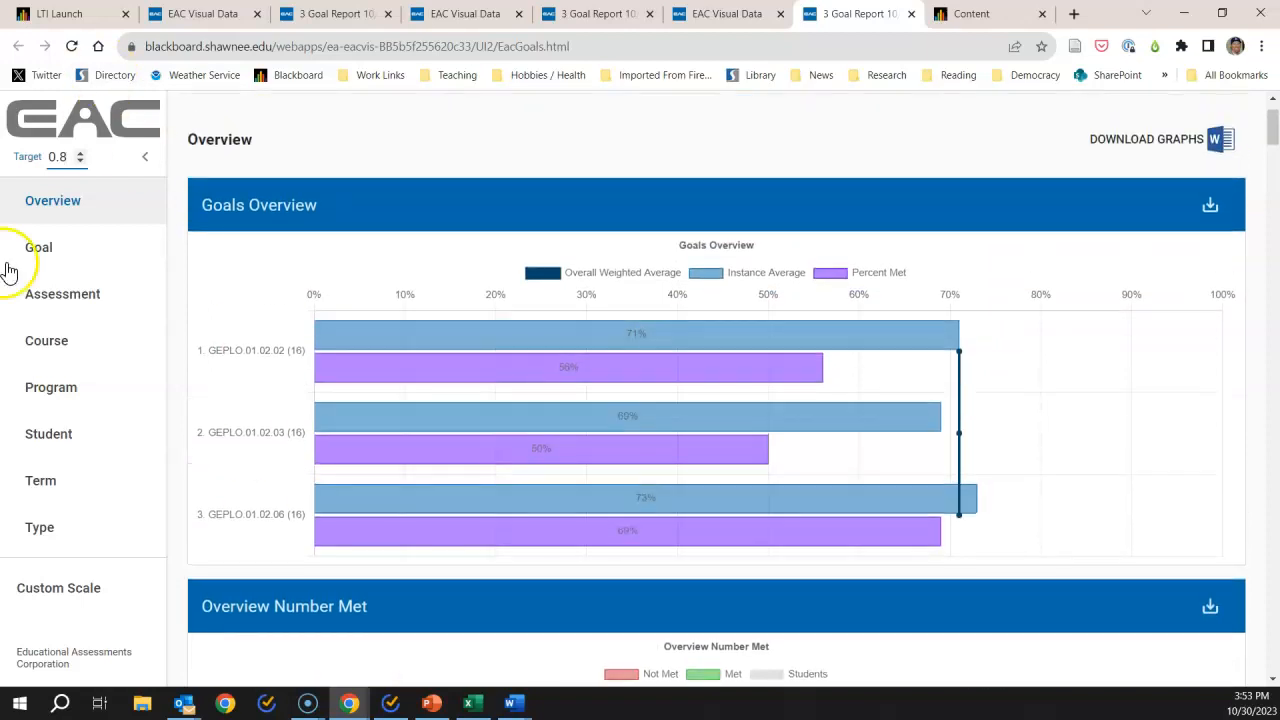
{"action": "scroll", "coordinate": [585, 147], "scroll_direction": "up", "scroll_amount": 1}
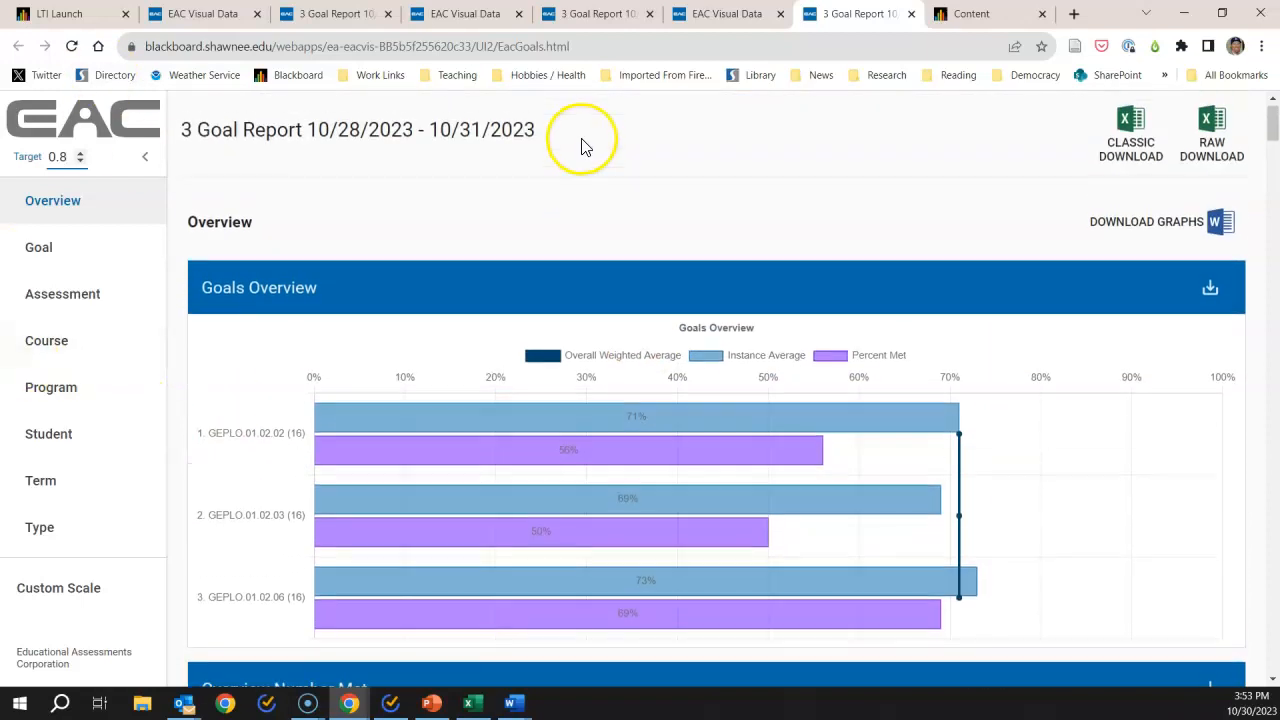